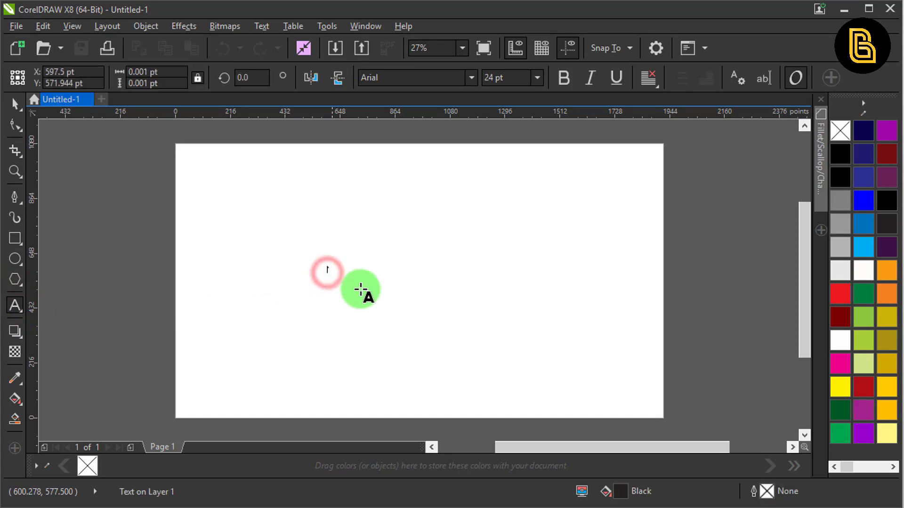
- Add the letter A as artistic text, enlarge it to about 759 × 811 pt, and centre it on the page
click(536, 78)
click(503, 263)
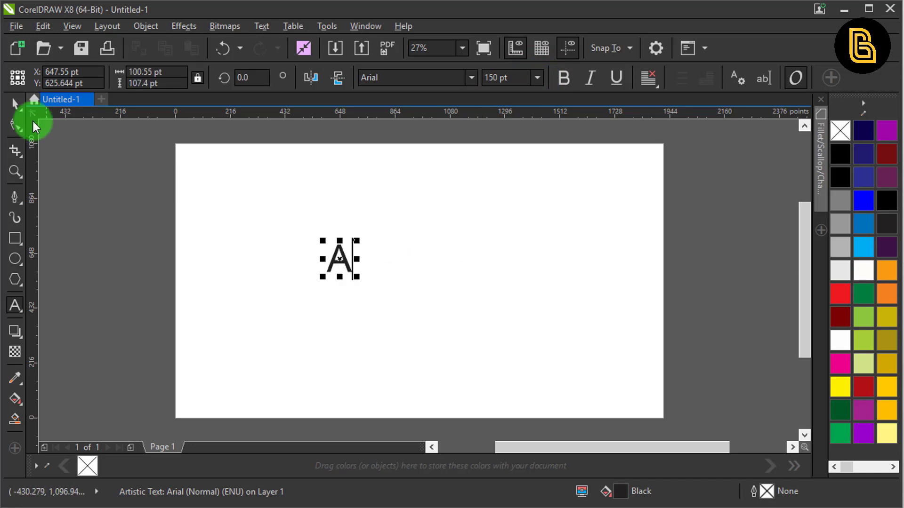
click(12, 101)
drag(323, 278, 460, 386)
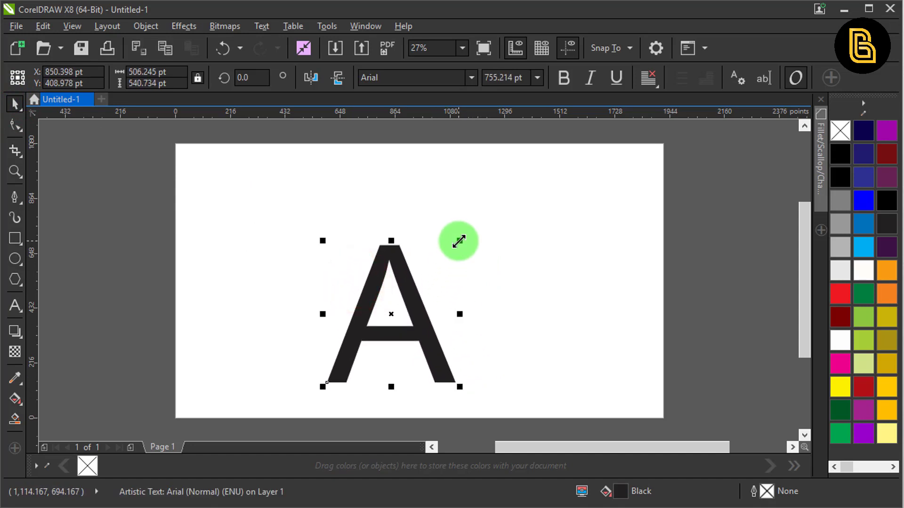
drag(459, 241, 524, 172)
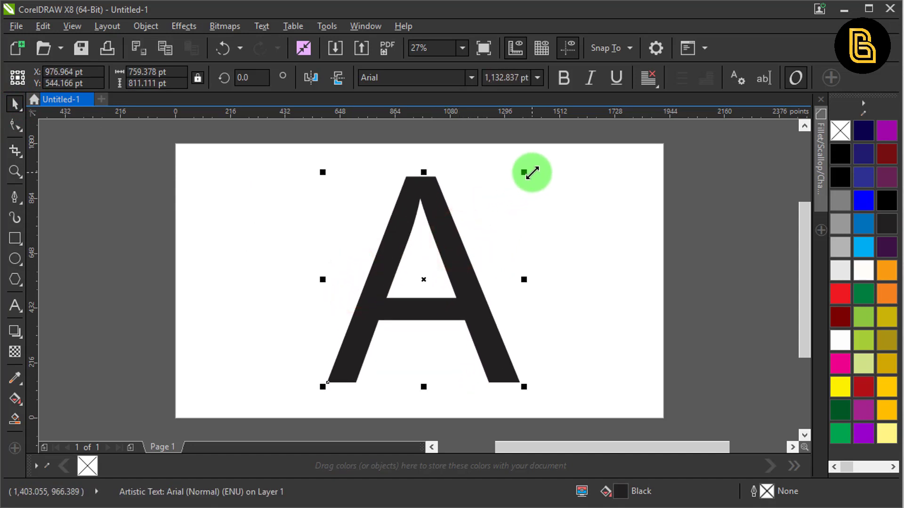
key(p)
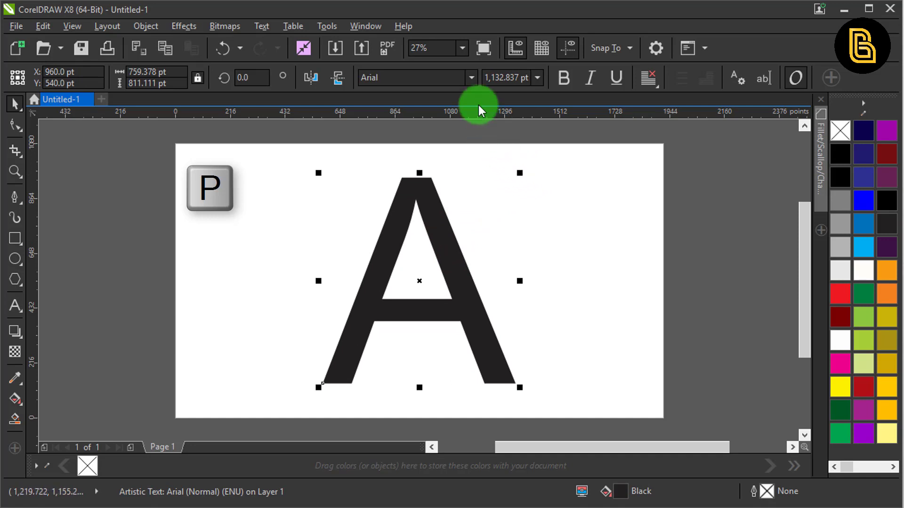
- Change the letter A's font to Calibri Bold and re-centre it on the page
click(472, 77)
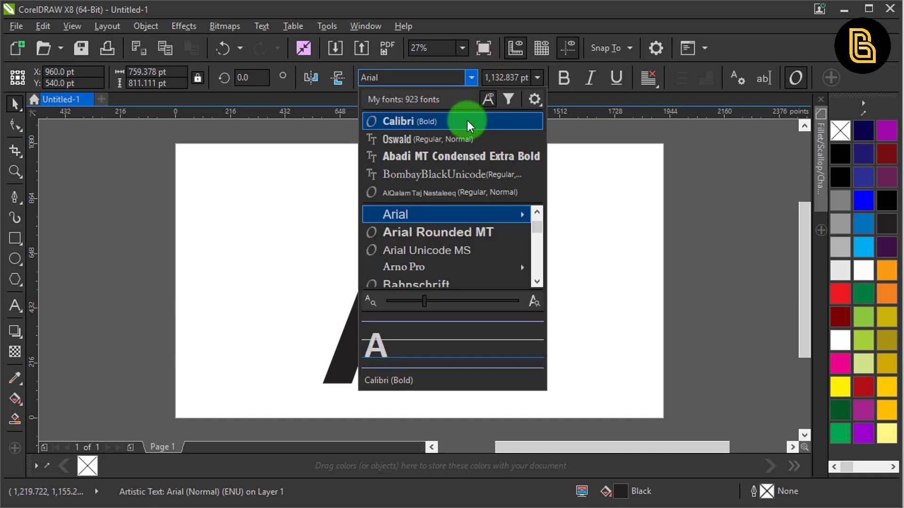
click(467, 120)
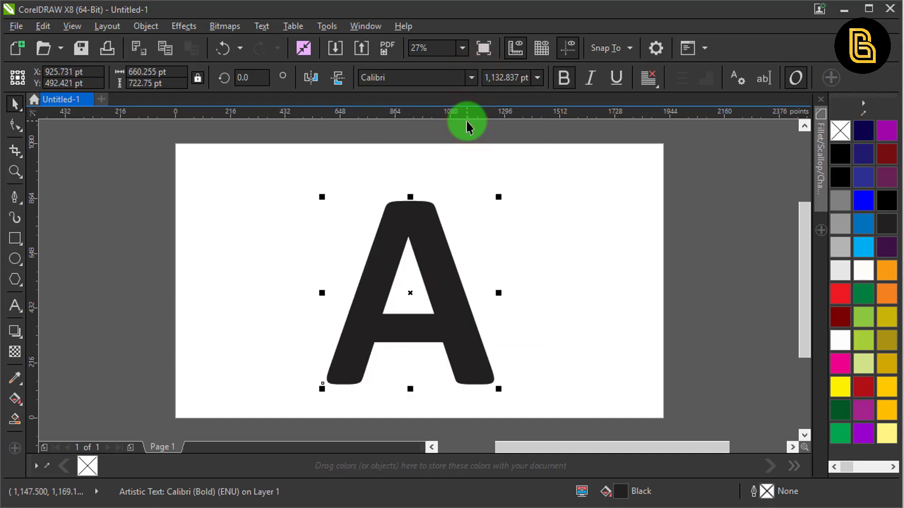
key(p)
click(522, 242)
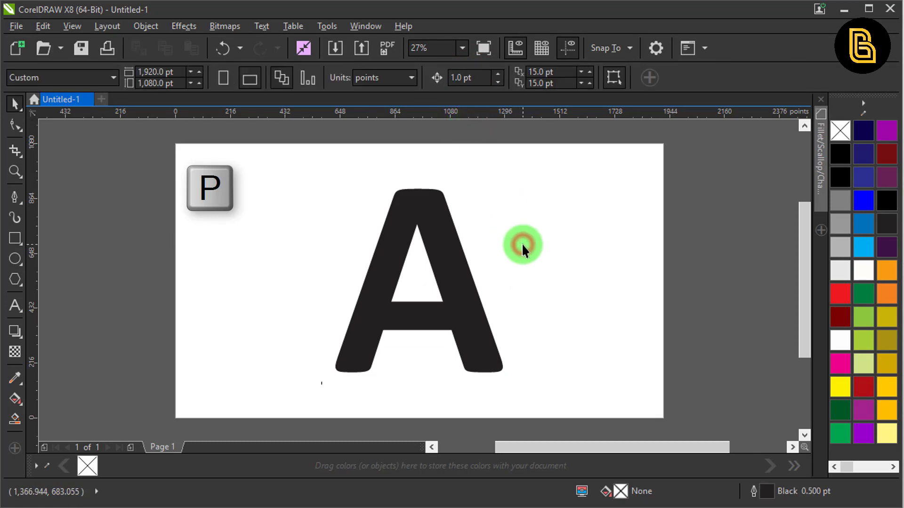
click(435, 262)
click(492, 249)
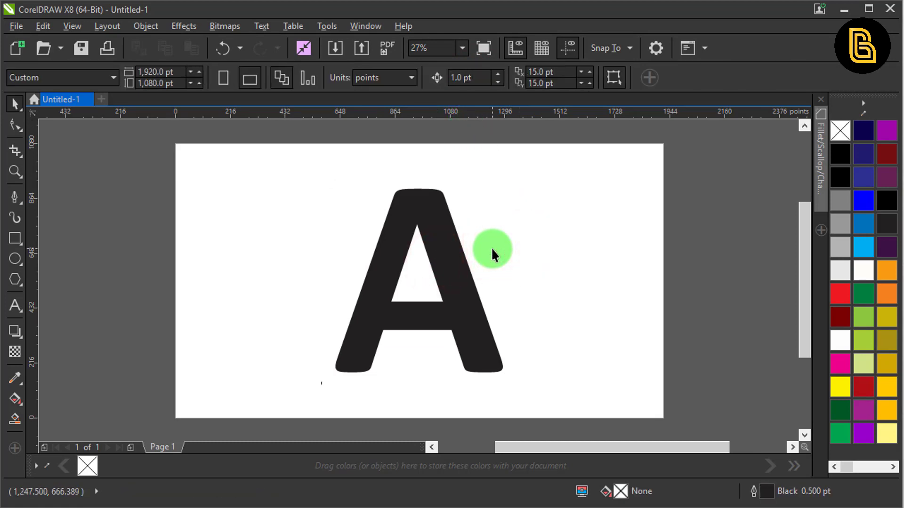
- Import the fire and panther images from the desktop, and enlarge the panther to about 754 × 410 pt below the fire image beside the page
click(846, 9)
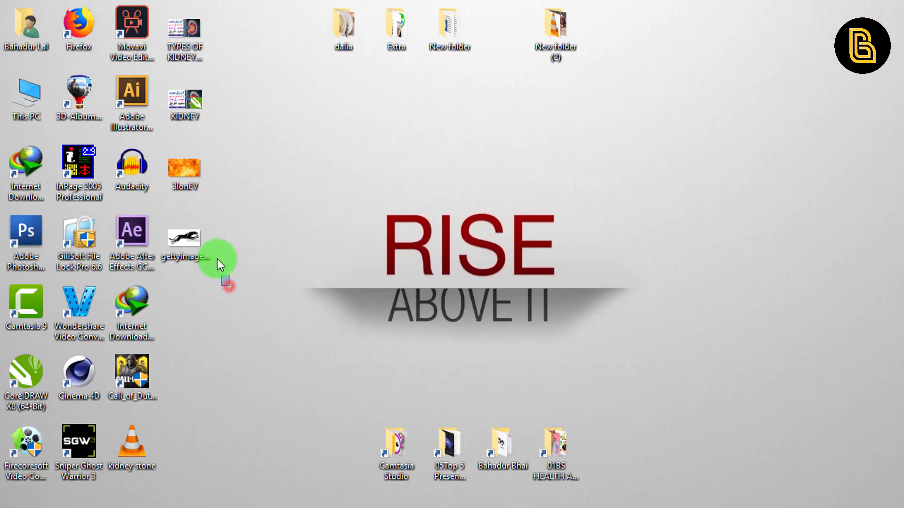
drag(220, 264, 476, 331)
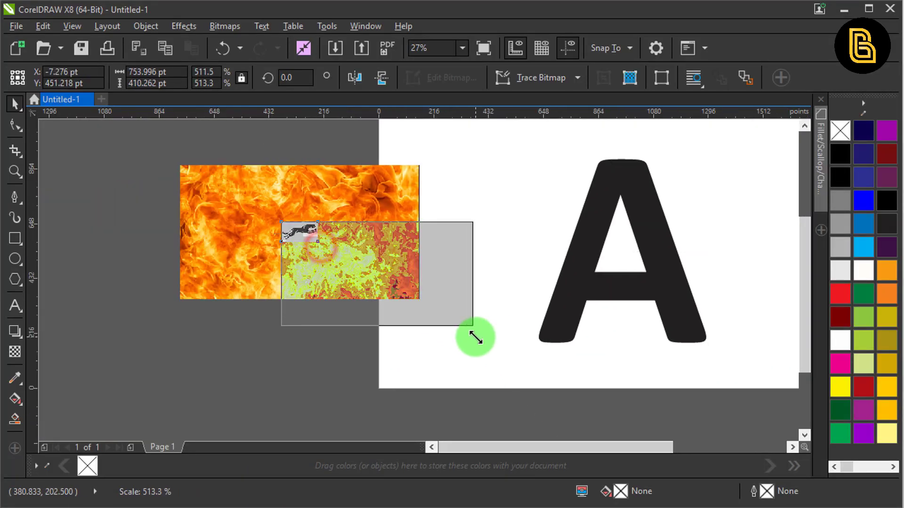
drag(410, 282, 319, 363)
drag(346, 240, 292, 209)
drag(298, 363, 262, 332)
drag(336, 308, 193, 332)
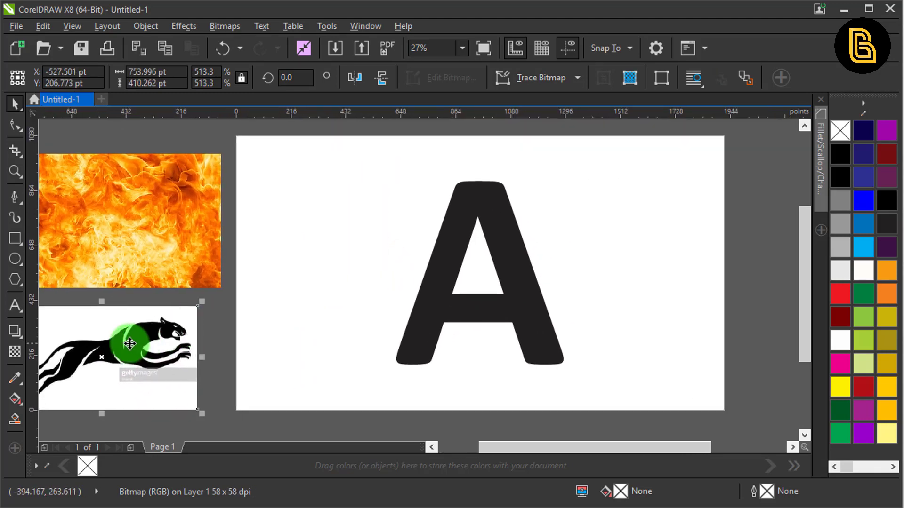
- Convert the panther bitmap to vector shapes with Quick Trace
scroll(160, 347, up, 3)
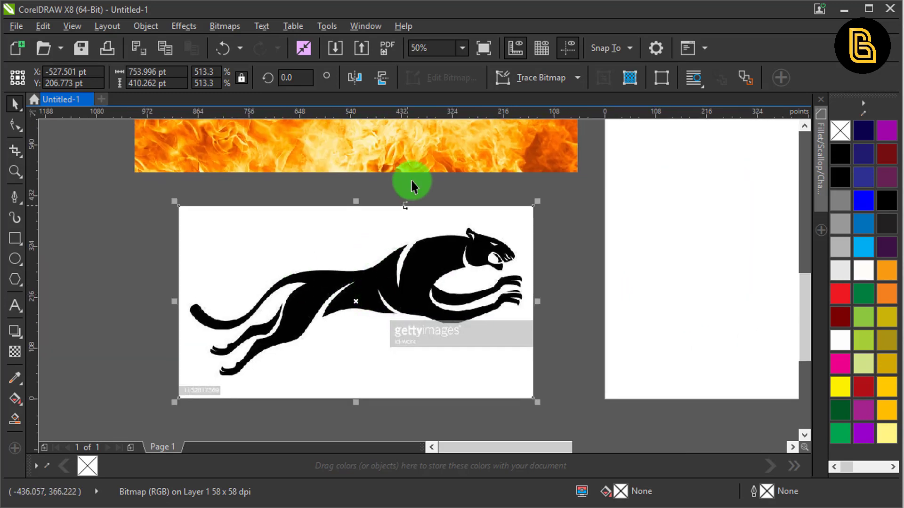
click(535, 77)
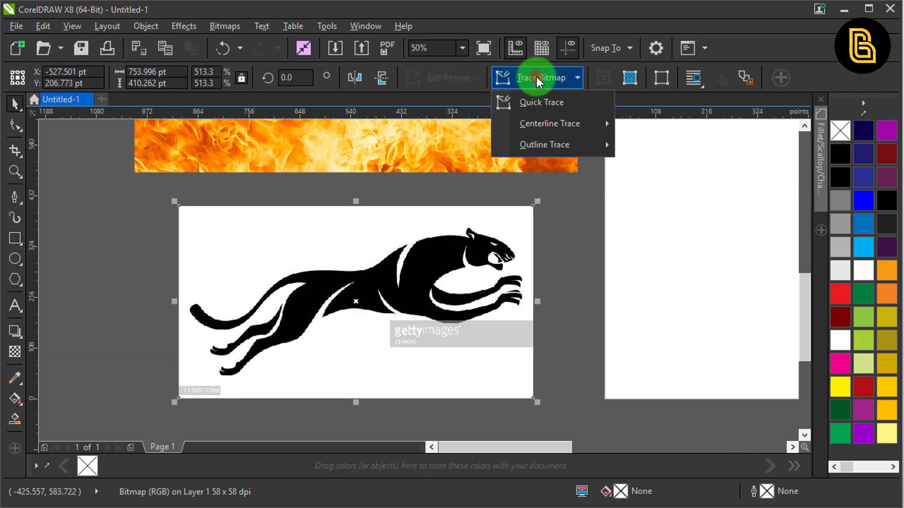
click(545, 101)
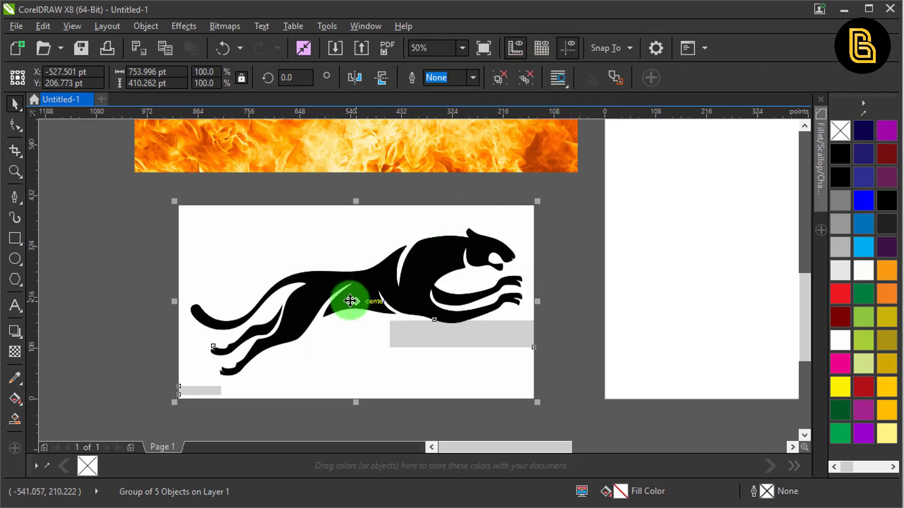
- Move the traced panther group off the original, delete the original bitmap, and bring the group back below the fire image
drag(349, 306, 506, 313)
mouse_move(568, 306)
mouse_down()
mouse_move(208, 311)
mouse_move(305, 311)
mouse_up()
click(487, 311)
right_click(487, 311)
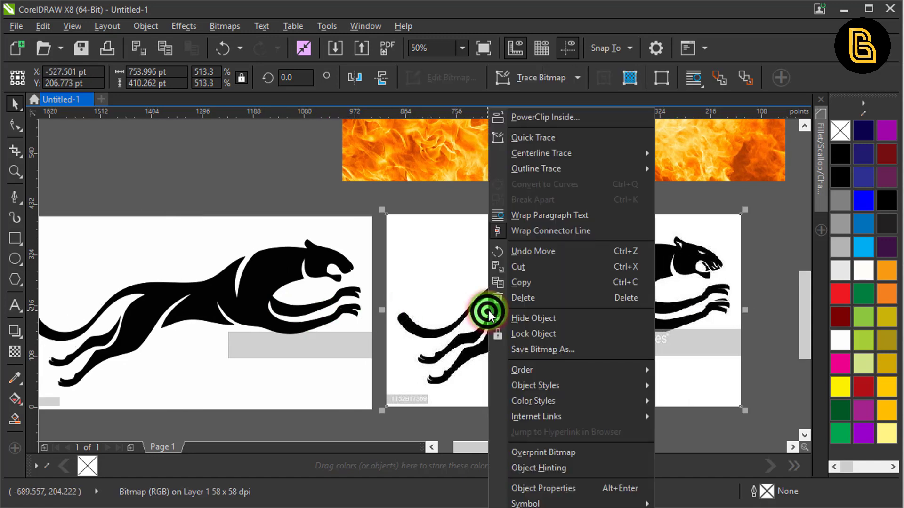
click(518, 297)
click(278, 298)
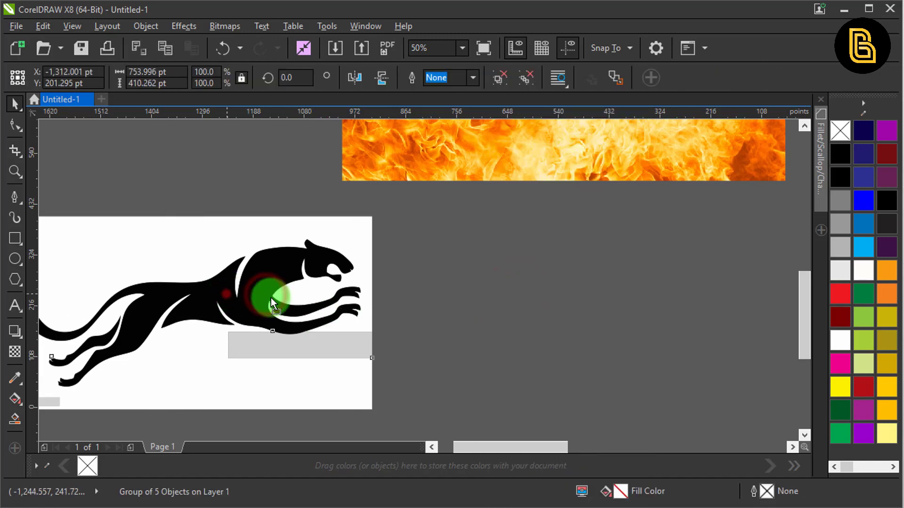
drag(603, 292, 597, 286)
drag(656, 278, 417, 278)
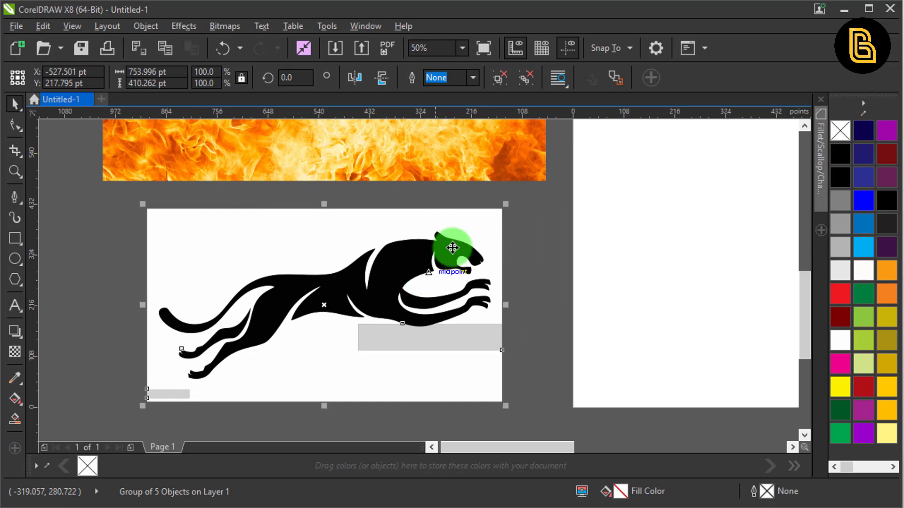
- Ungroup the traced panther and delete its white background shape
click(502, 76)
click(537, 208)
click(493, 221)
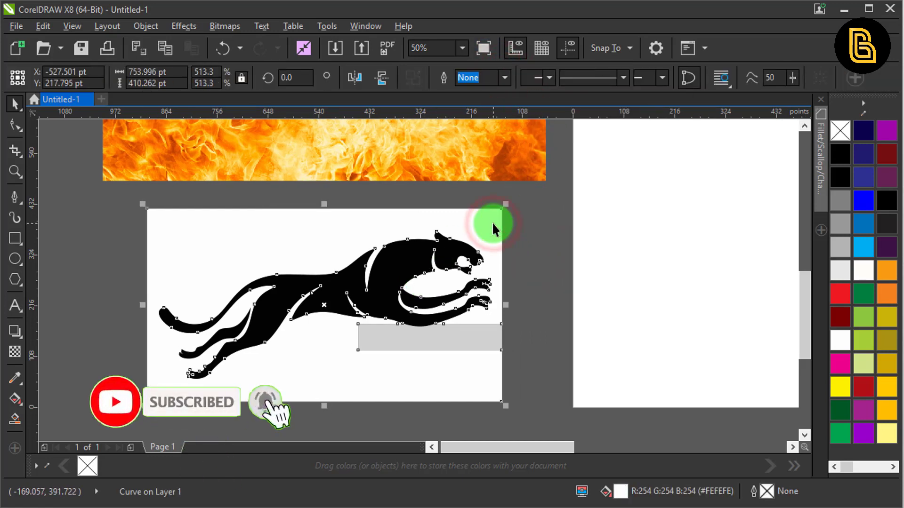
right_click(492, 221)
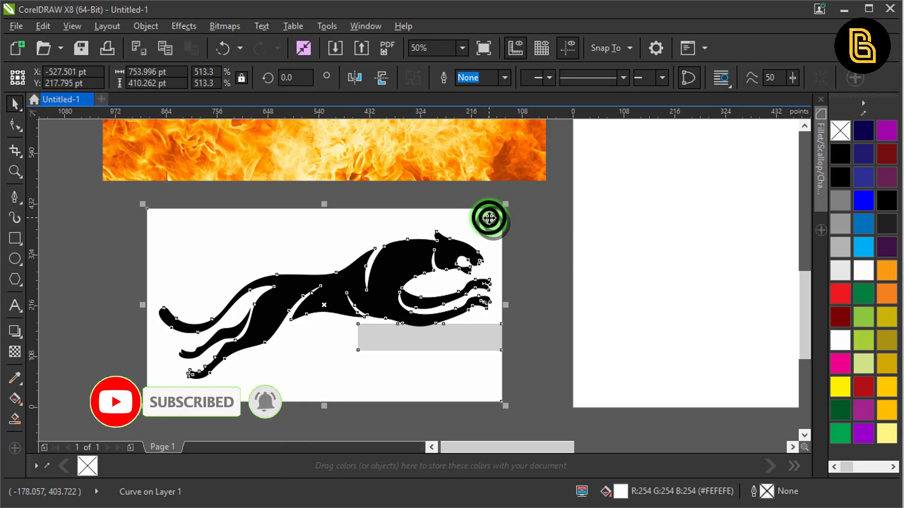
click(524, 304)
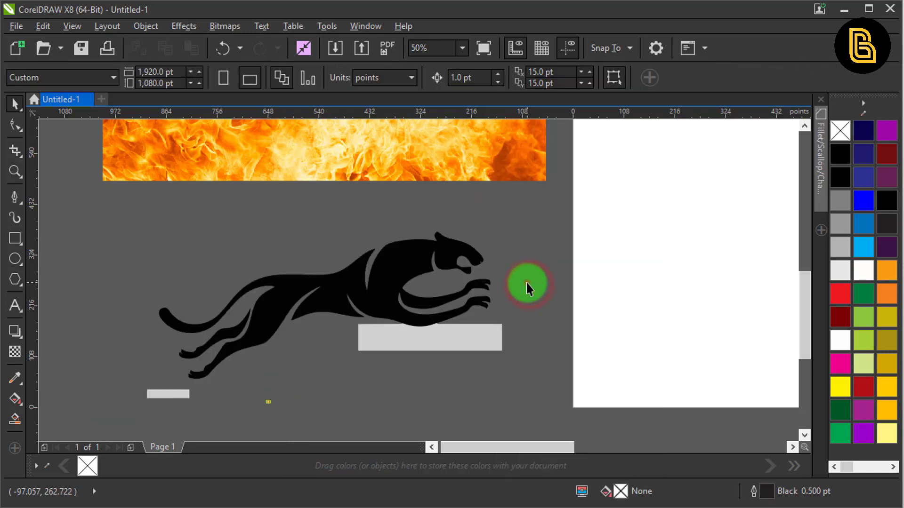
- Delete the two grey watermark rectangles and select the remaining panther shapes together
click(464, 331)
right_click(461, 330)
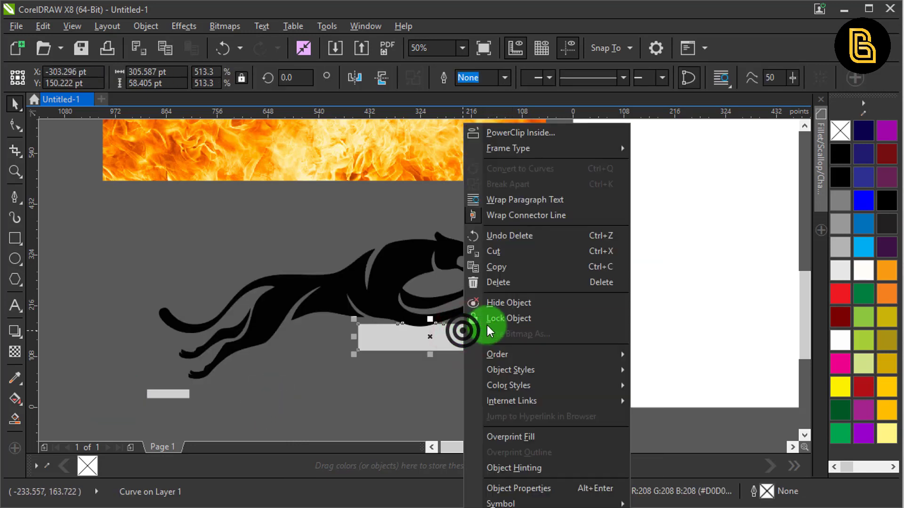
click(507, 285)
click(188, 394)
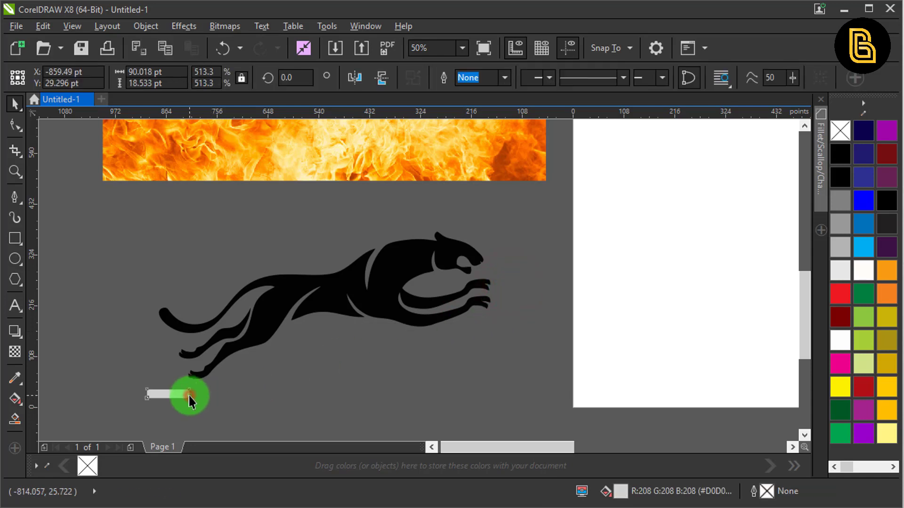
right_click(186, 396)
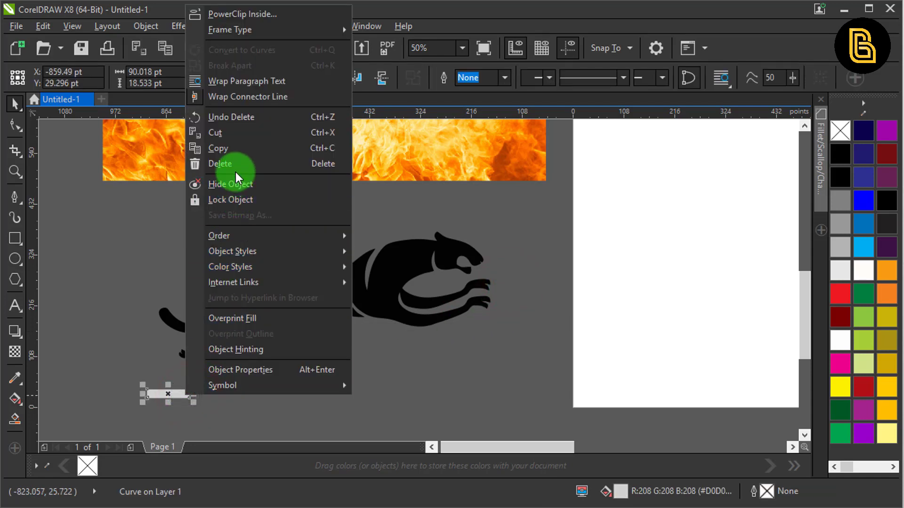
click(235, 174)
click(142, 252)
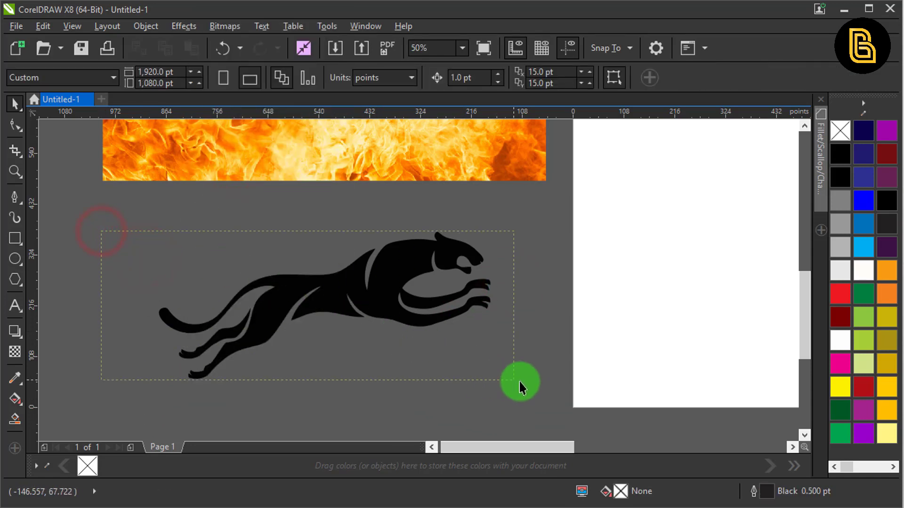
drag(528, 409, 529, 409)
drag(520, 408, 269, 288)
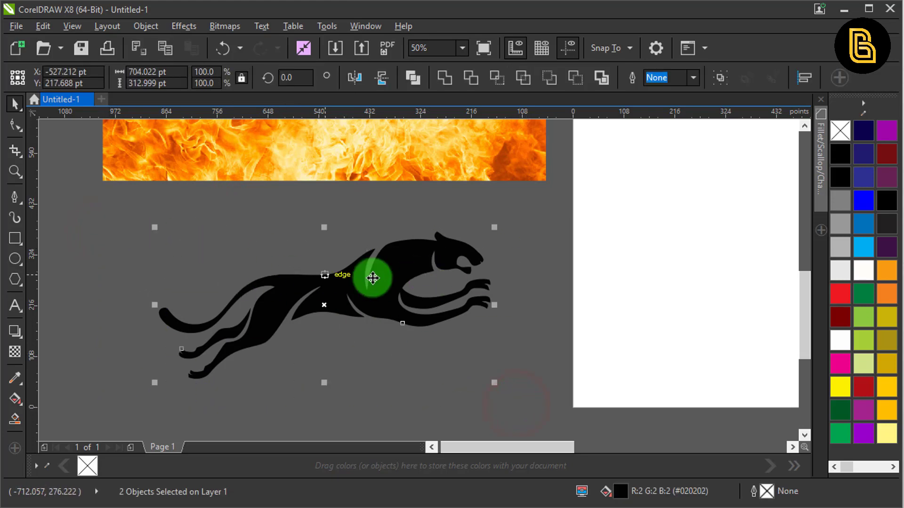
- Switch to the browser and review the "cheetah jump" image search, including the Getty Images silhouette used as the source
click(120, 507)
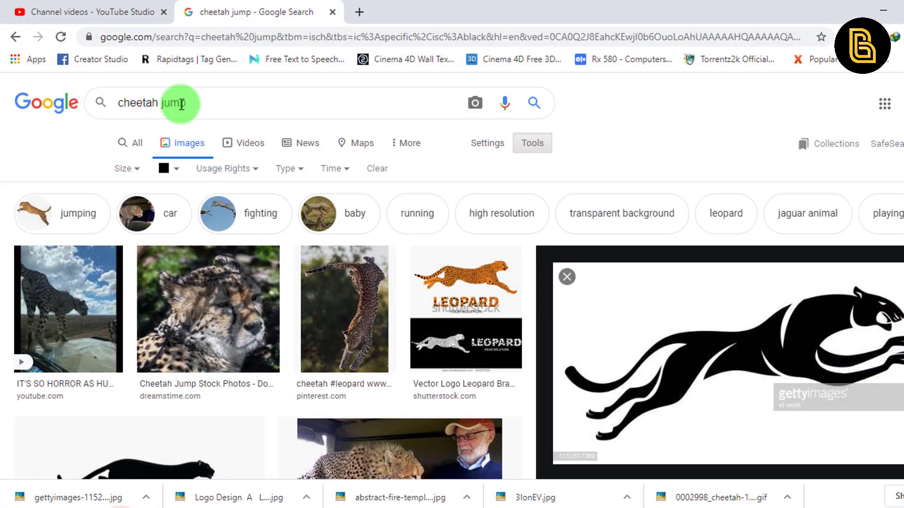
drag(225, 97, 59, 103)
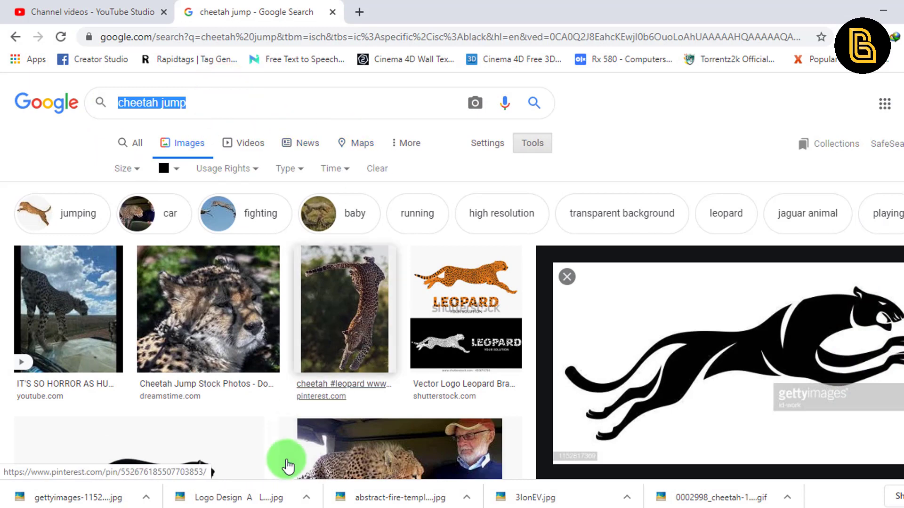
scroll(288, 466, down, 6)
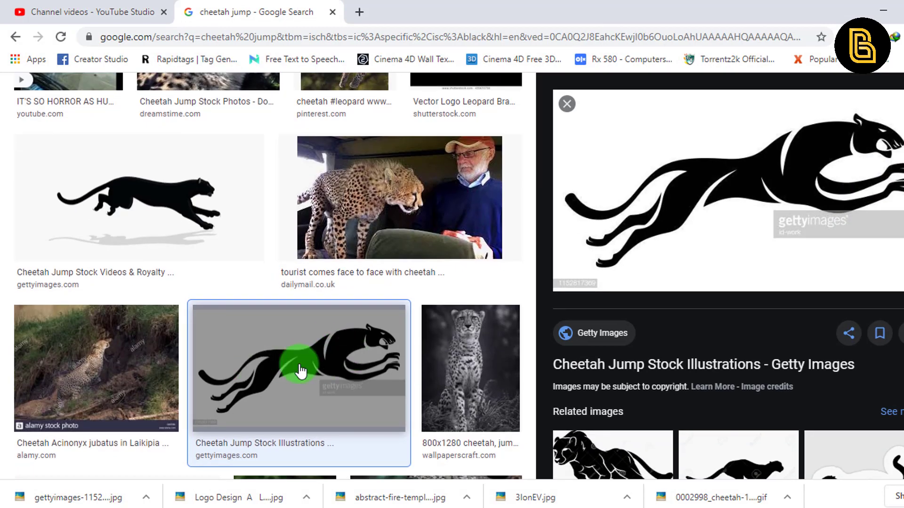
right_click(701, 176)
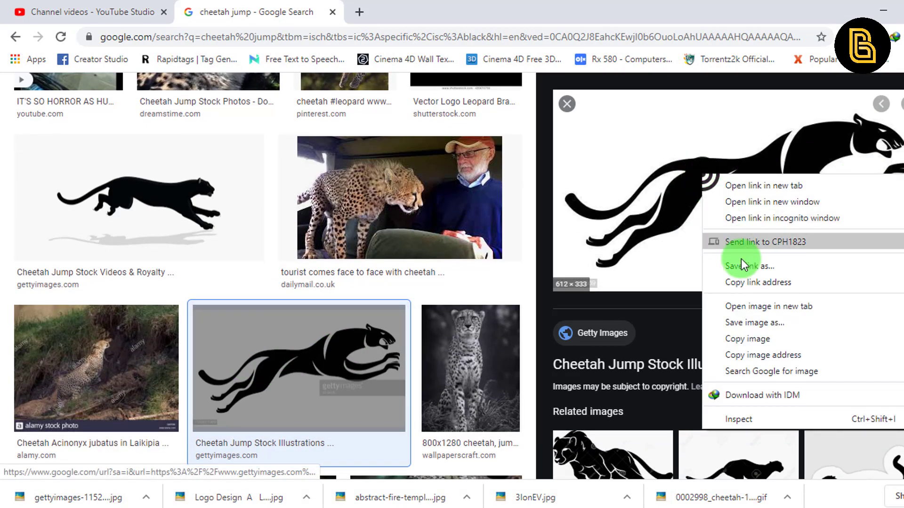
click(874, 2)
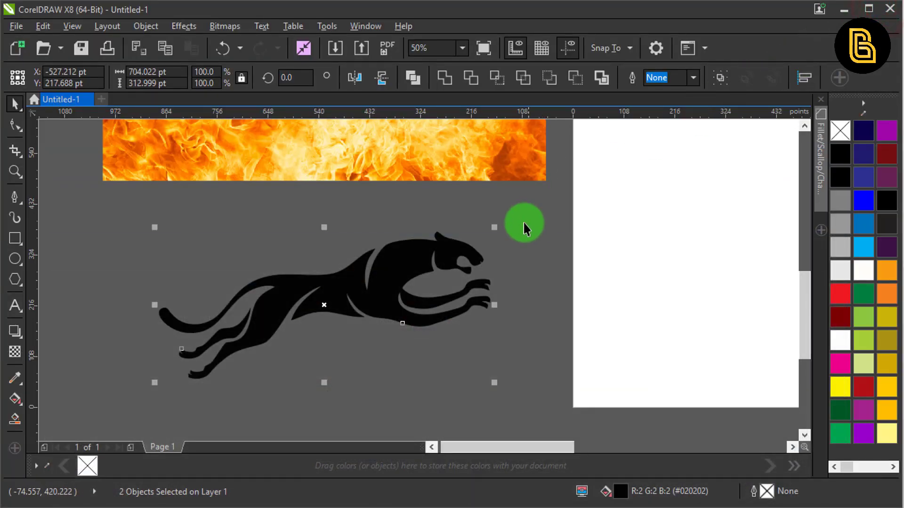
- Weld the two panther shapes into one curve and rotate it by 15 degrees
click(524, 224)
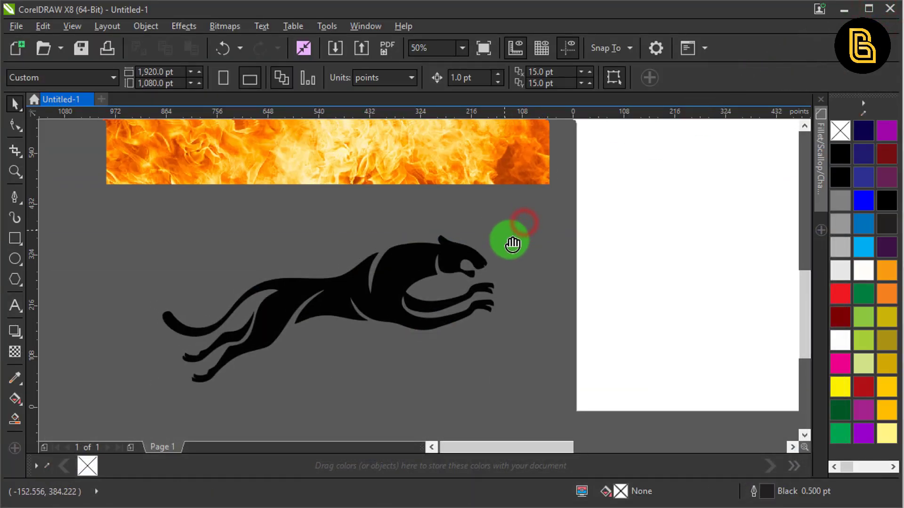
scroll(510, 242, up, 3)
click(425, 343)
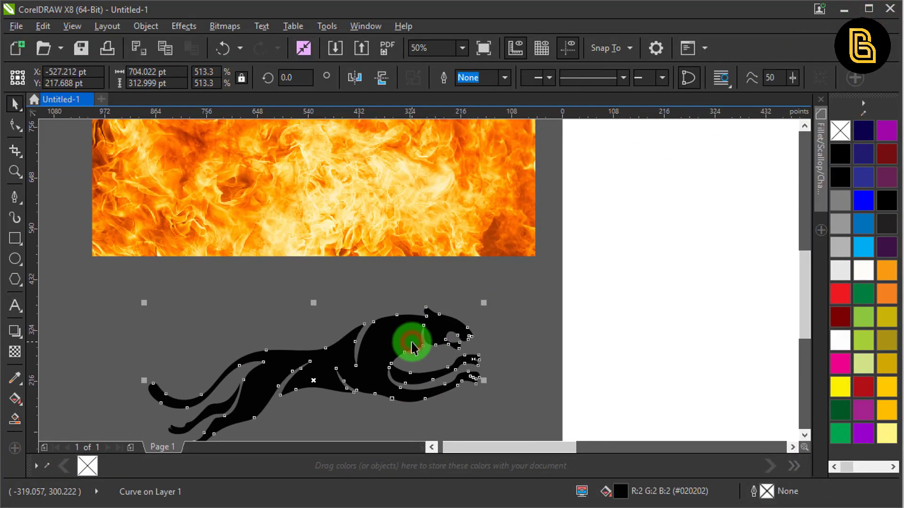
scroll(353, 339, up, 1)
scroll(353, 373, down, 2)
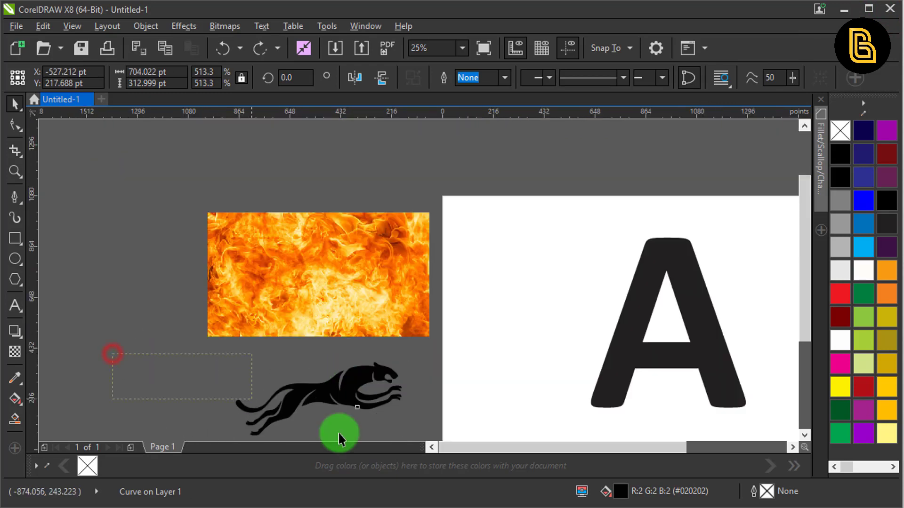
drag(339, 432, 431, 426)
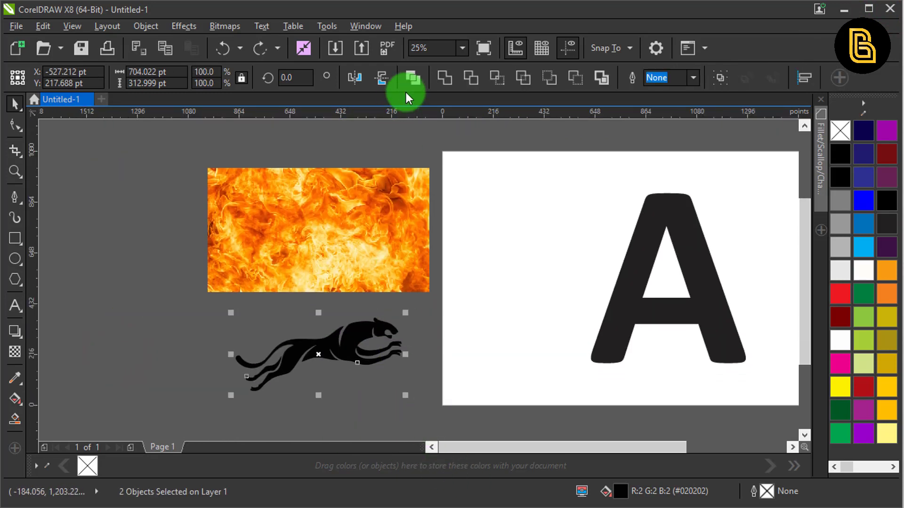
click(443, 78)
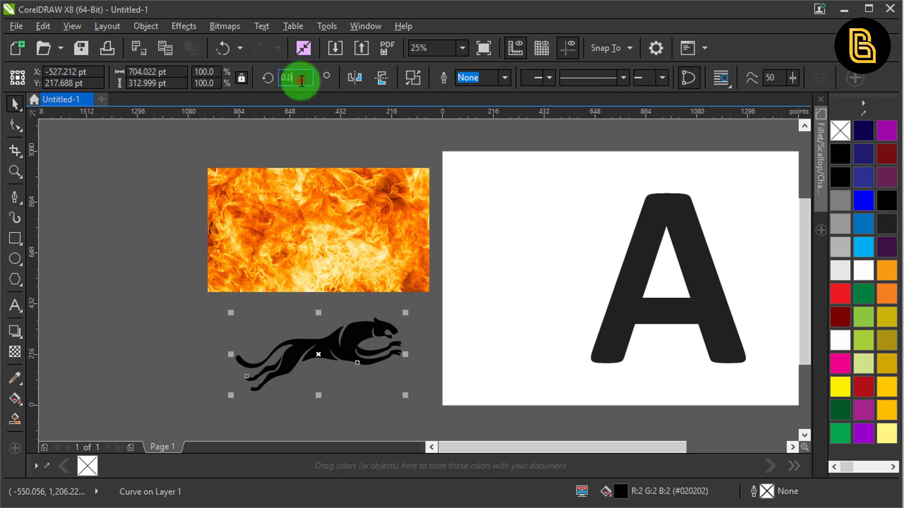
text(15)
key(Return)
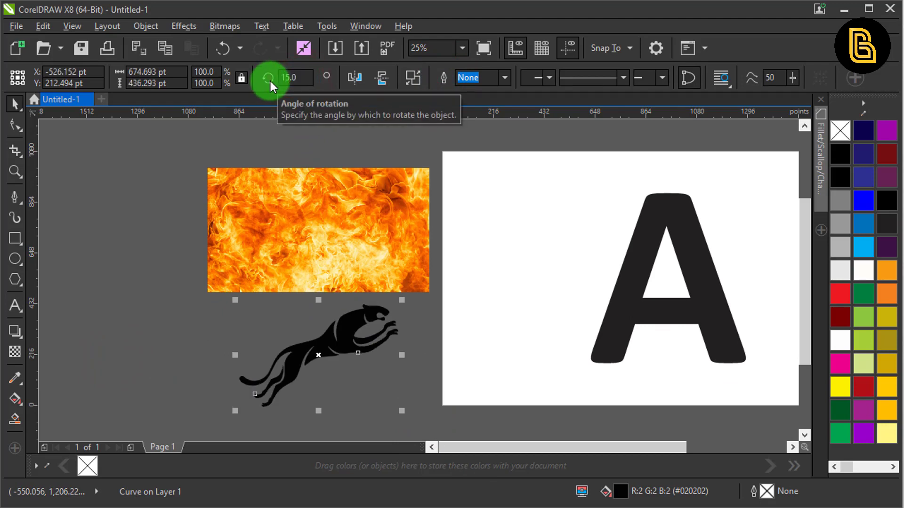
- Move the panther silhouette onto the letter A and fill it red
drag(379, 299, 171, 334)
drag(138, 380, 431, 322)
click(840, 296)
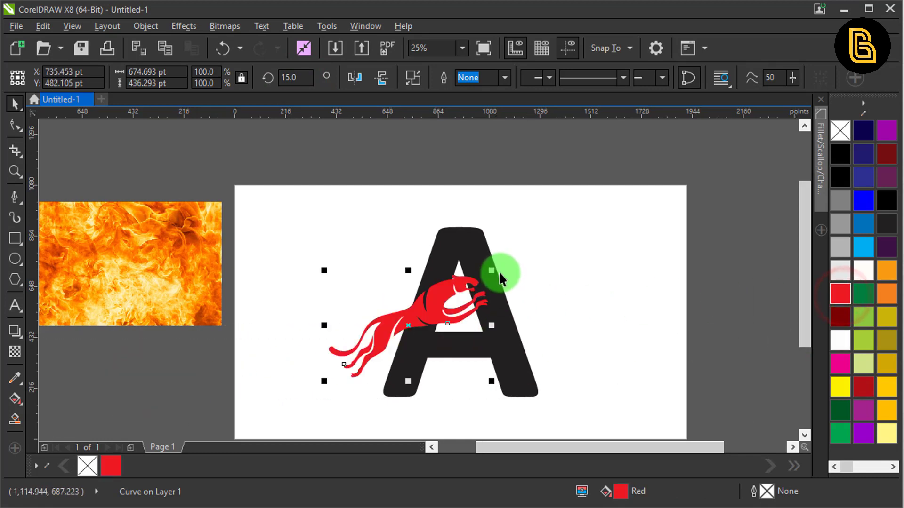
- Scale the red panther up proportionally to about 166% and reposition it across the middle of the letter A
drag(497, 278, 626, 204)
drag(468, 285, 462, 323)
scroll(487, 299, up, 2)
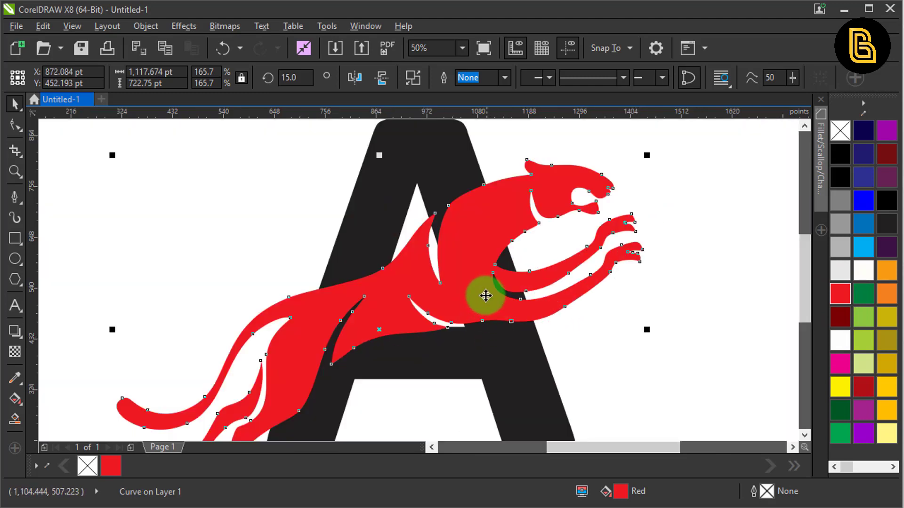
drag(492, 304, 498, 316)
scroll(485, 252, down, 2)
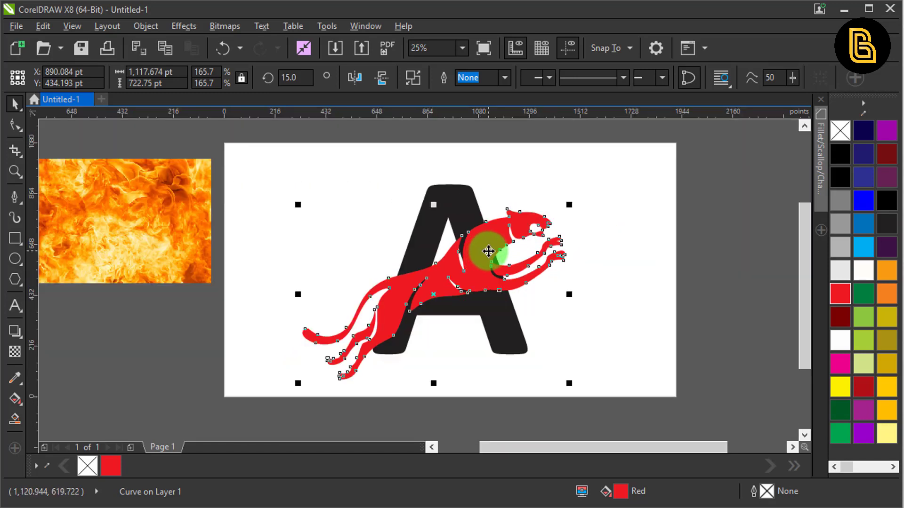
- Enlarge the red panther to about 176% and adjust its position so its body covers the A's crossbar area
click(459, 274)
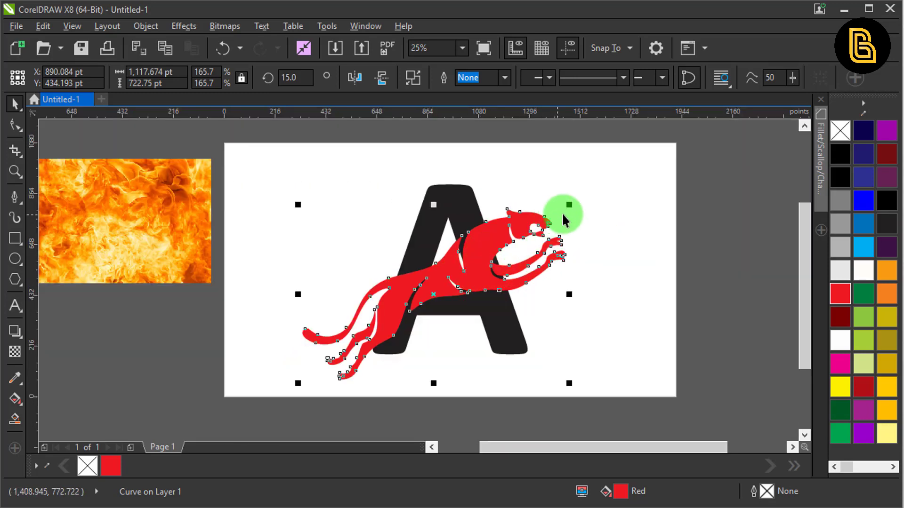
drag(568, 205, 585, 194)
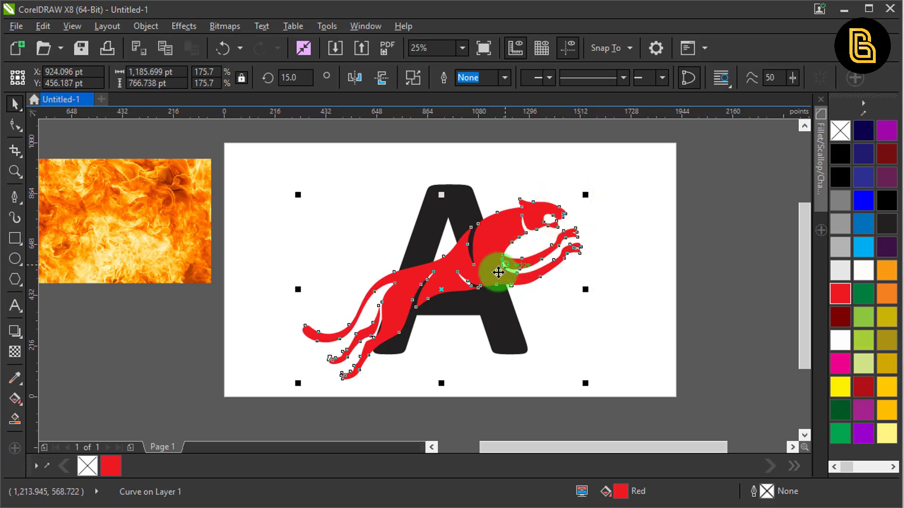
scroll(486, 280, up, 2)
drag(485, 280, 482, 289)
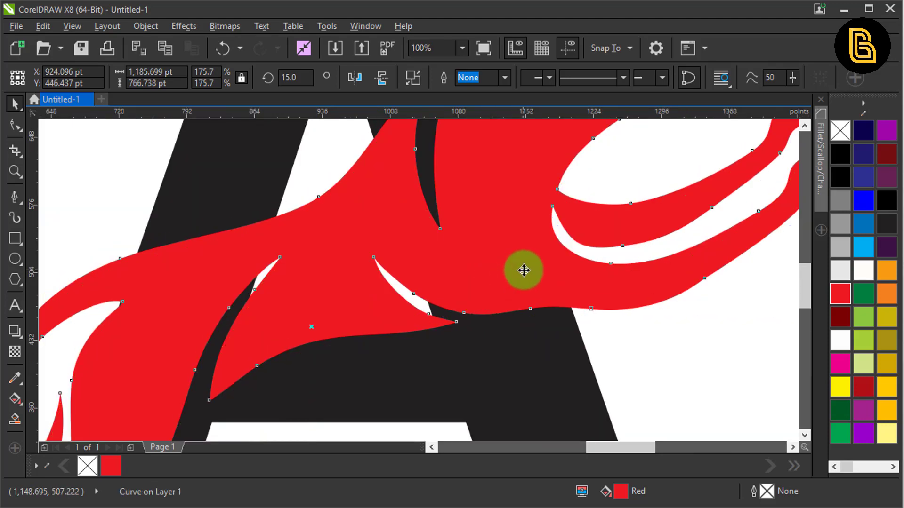
scroll(513, 271, down, 2)
scroll(472, 272, down, 2)
scroll(426, 305, up, 2)
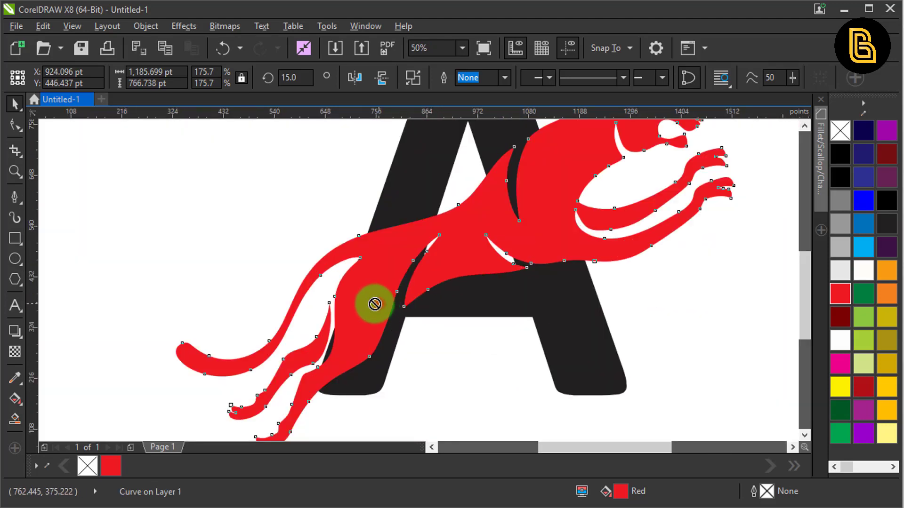
drag(378, 303, 363, 304)
scroll(456, 282, down, 2)
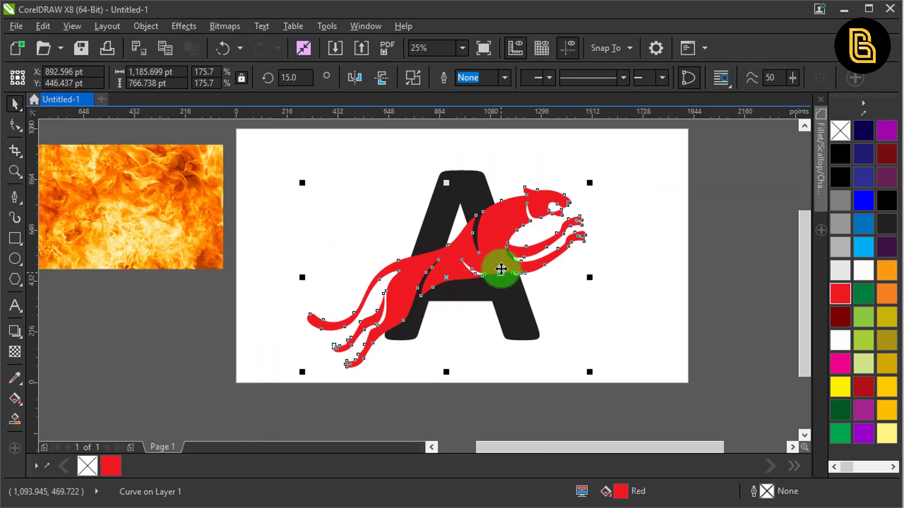
scroll(499, 263, up, 2)
scroll(501, 268, down, 2)
click(584, 275)
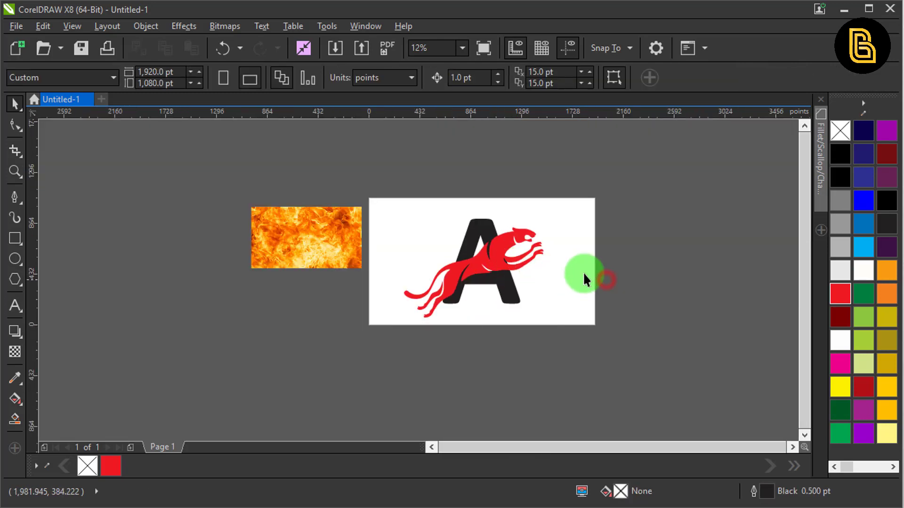
- Give the red panther a 36 pt outline
scroll(501, 245, up, 1)
click(518, 246)
drag(518, 246, 453, 247)
click(503, 78)
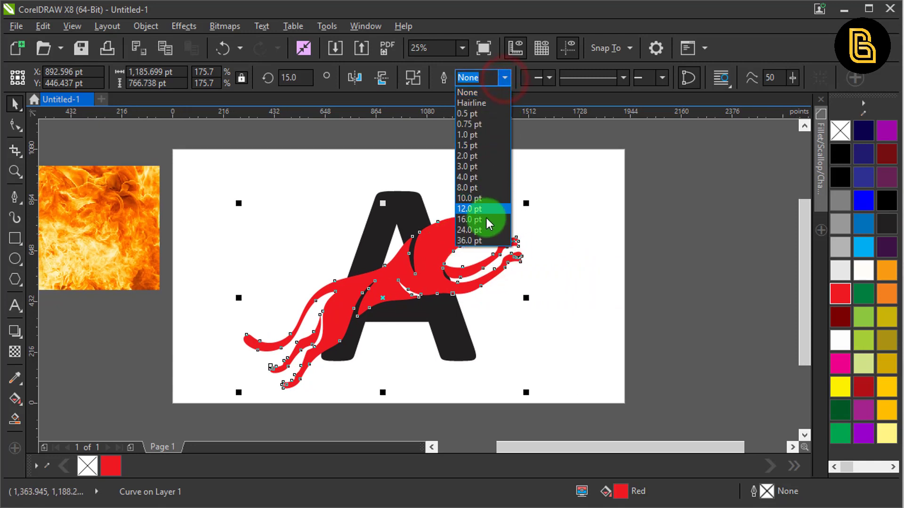
click(485, 242)
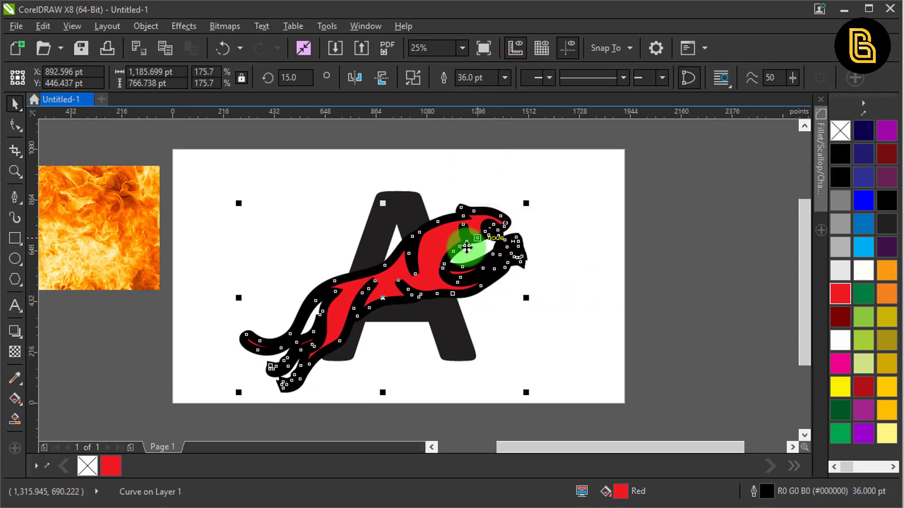
- Place a copy of the outlined panther beside the page and make both its fill and outline black
scroll(364, 286, down, 1)
drag(381, 288, 538, 286)
scroll(539, 287, up, 1)
click(808, 241)
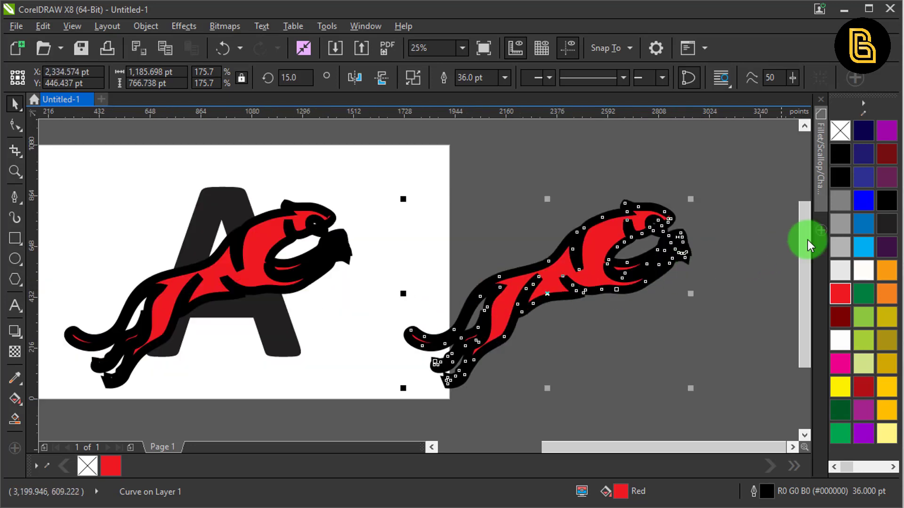
click(841, 174)
right_click(840, 174)
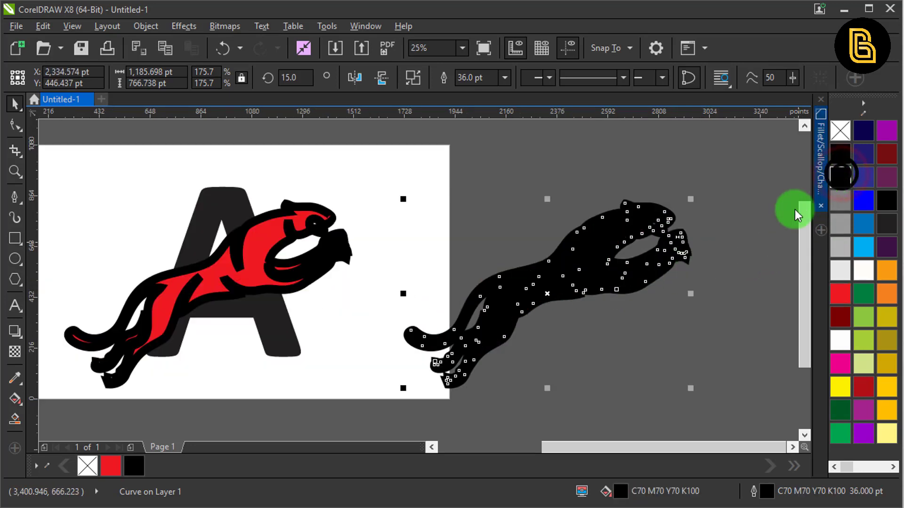
click(701, 288)
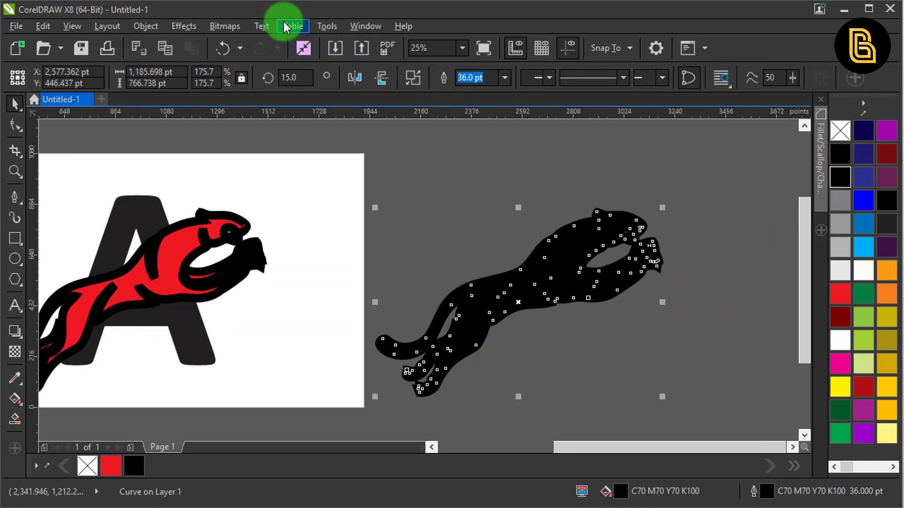
- Convert the black panther copy to an 800 dpi CMYK bitmap with anti-aliasing and a transparent background
click(238, 26)
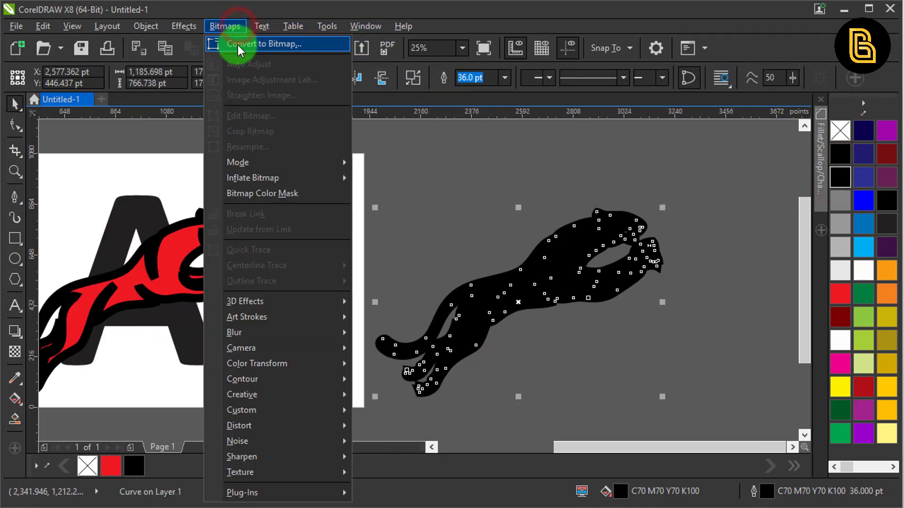
click(238, 45)
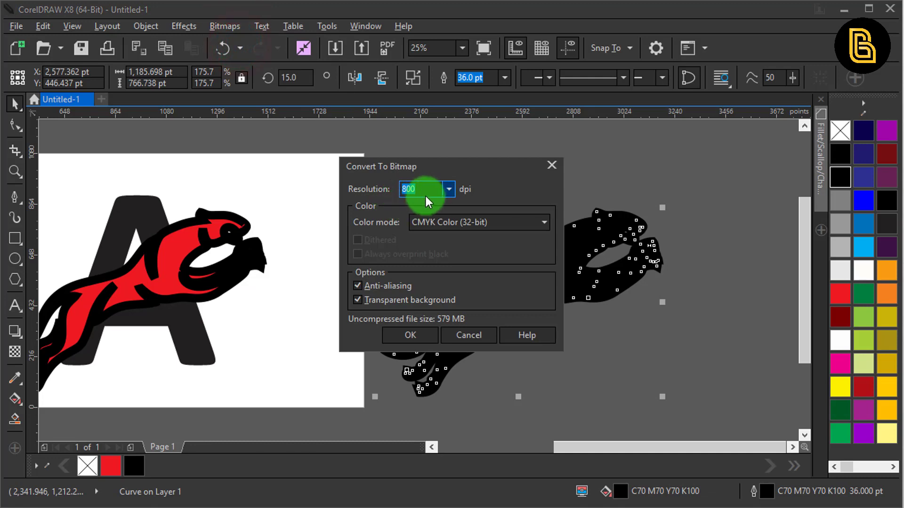
click(410, 335)
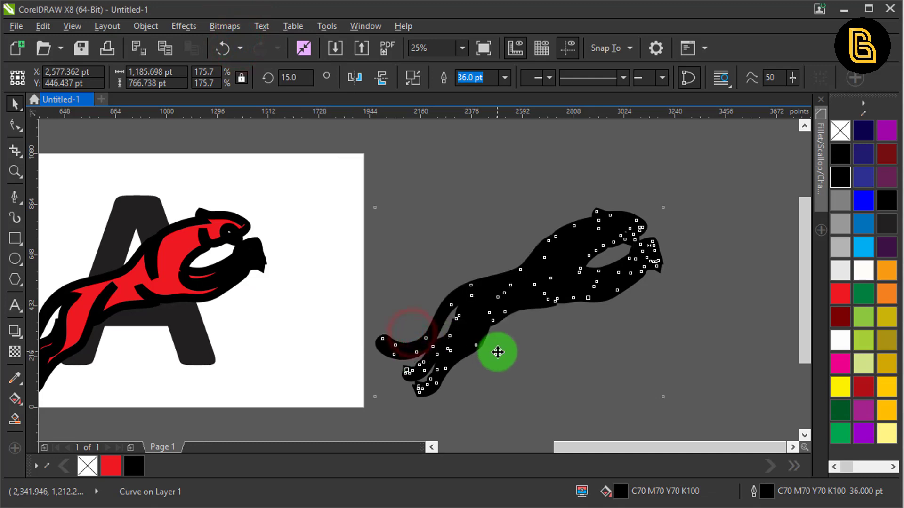
- Quick Trace the black panther bitmap and move the traced group off the original bitmap
click(546, 78)
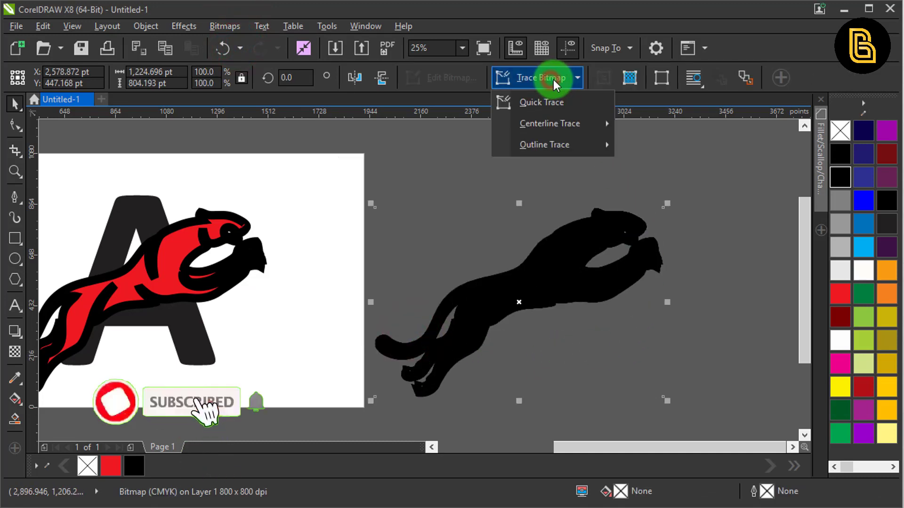
click(551, 102)
click(412, 297)
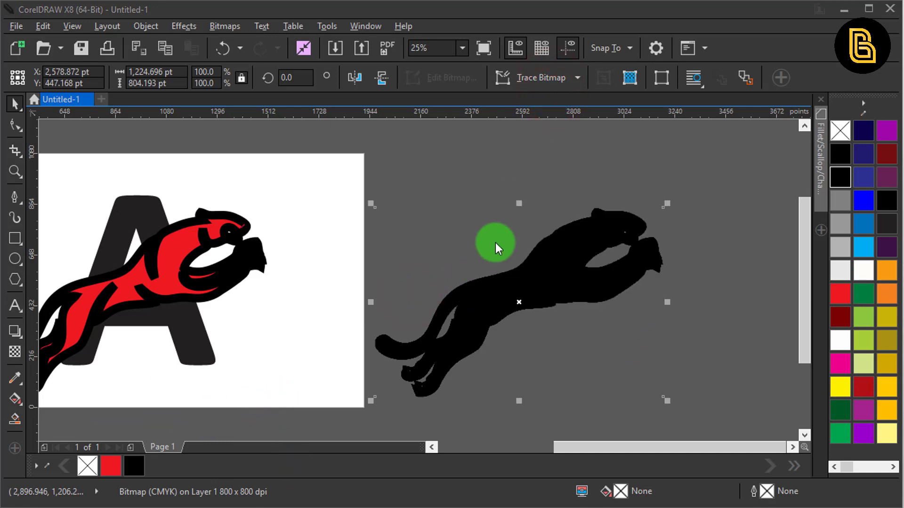
mouse_move(496, 245)
mouse_down()
mouse_move(337, 247)
mouse_move(317, 240)
mouse_up()
drag(339, 292, 652, 293)
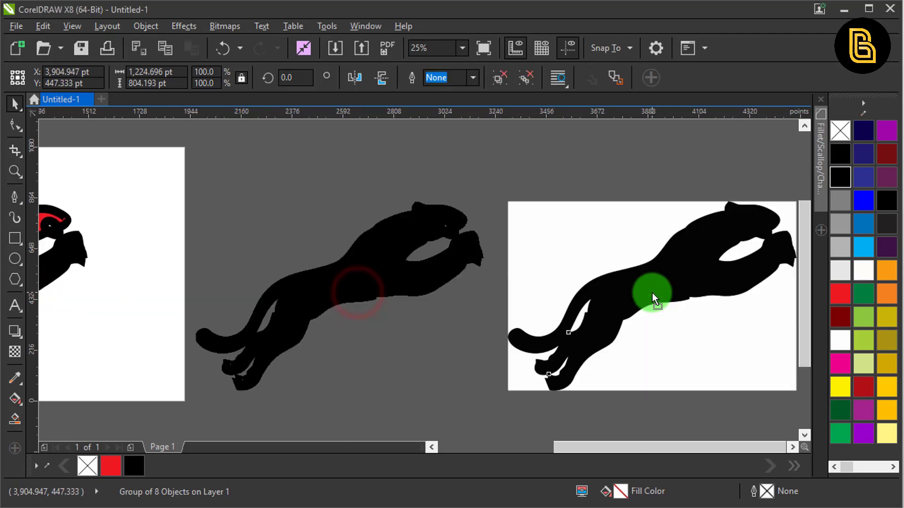
- Delete the black panther bitmap and move the traced group next to the page
click(407, 295)
right_click(408, 292)
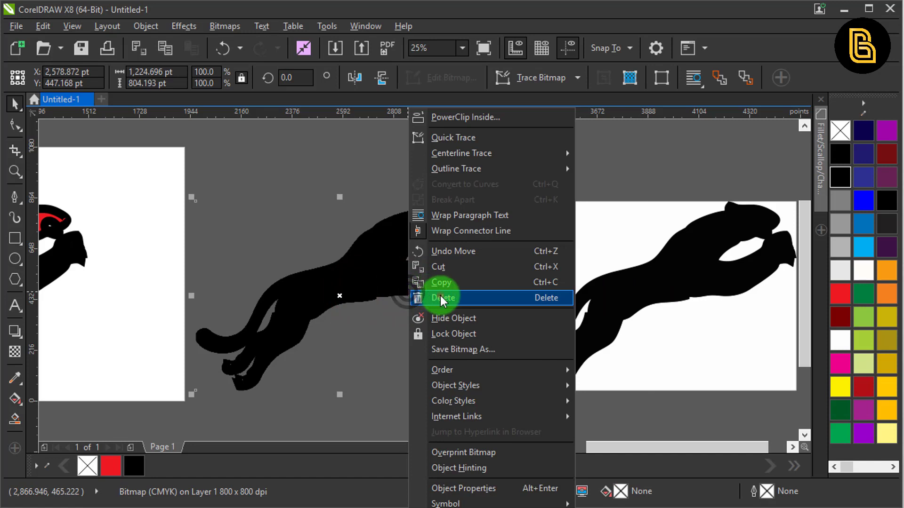
click(440, 295)
scroll(461, 283, down, 2)
drag(437, 190, 695, 350)
drag(567, 303, 405, 289)
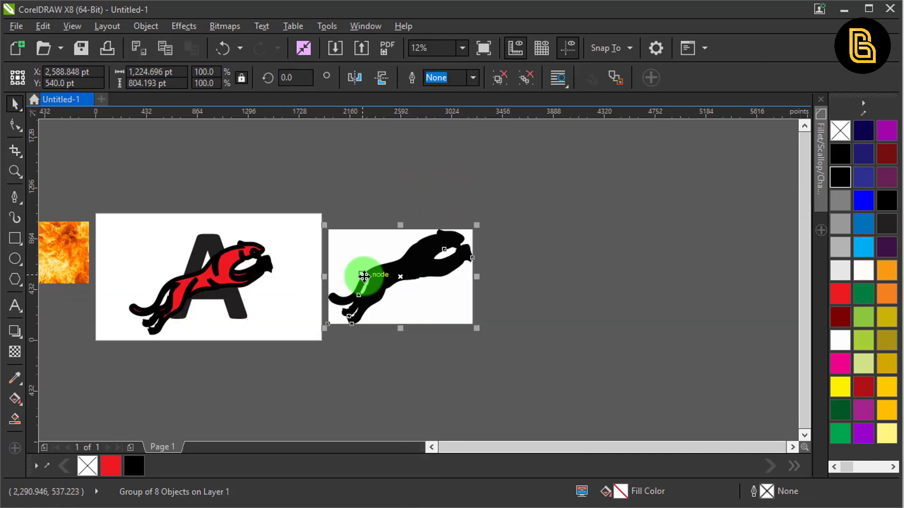
- Ungroup the traced panther and delete the white background pieces above its back and below its belly
scroll(359, 269, up, 2)
click(503, 80)
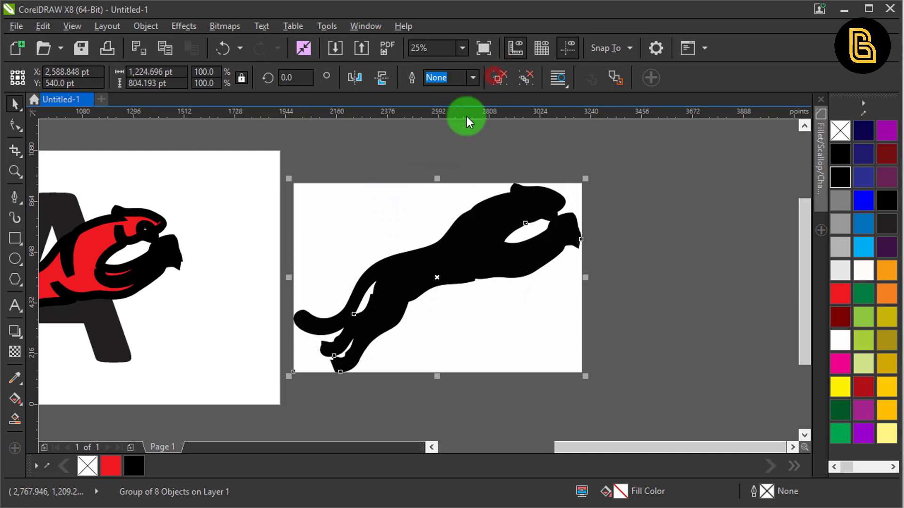
click(416, 141)
click(403, 200)
right_click(395, 206)
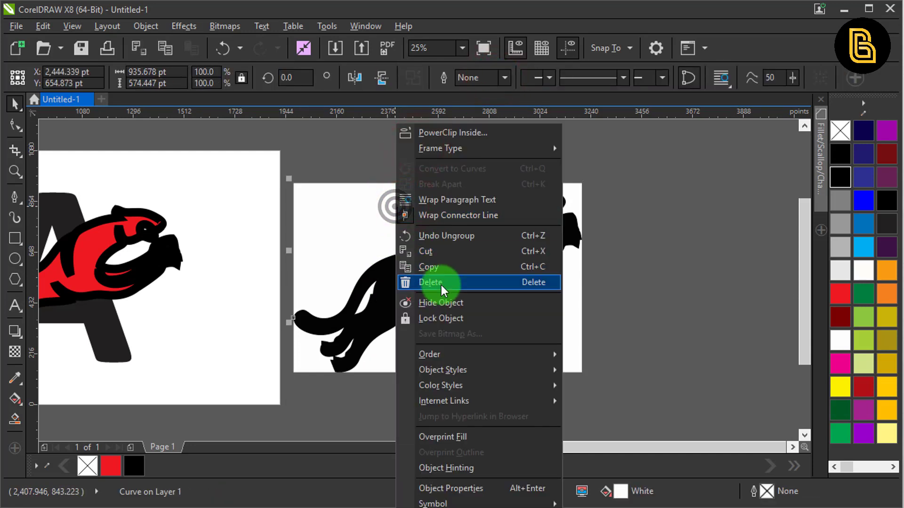
click(439, 282)
right_click(477, 332)
click(498, 282)
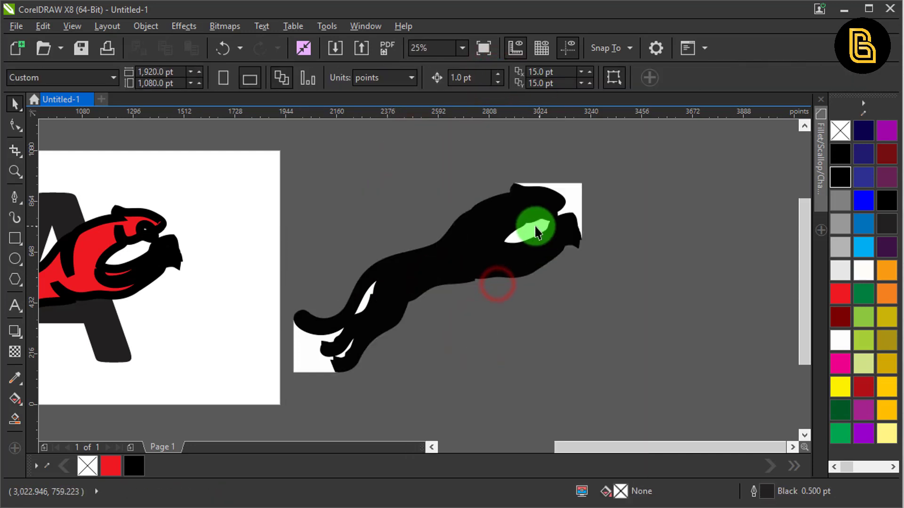
- Try deleting the white shape between the panther's head and forelegs, and undo the deletion
click(530, 226)
right_click(534, 226)
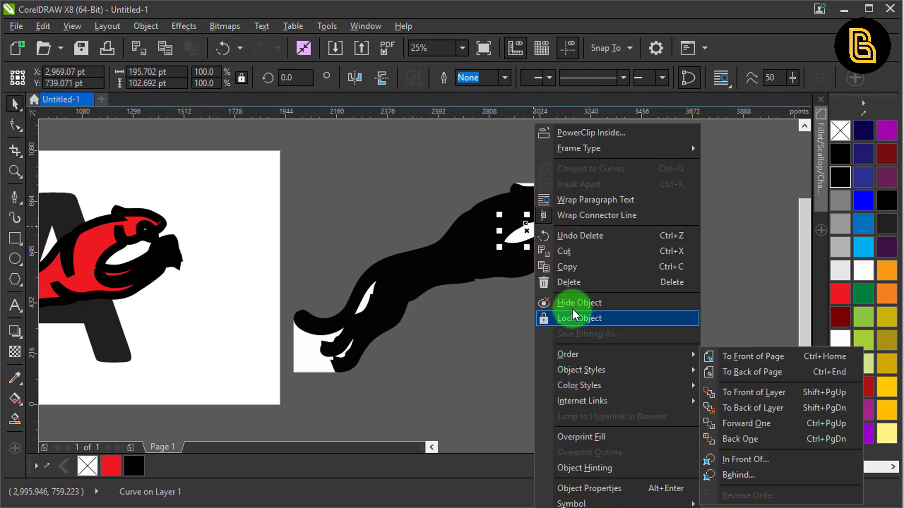
click(572, 282)
key(ctrl+z)
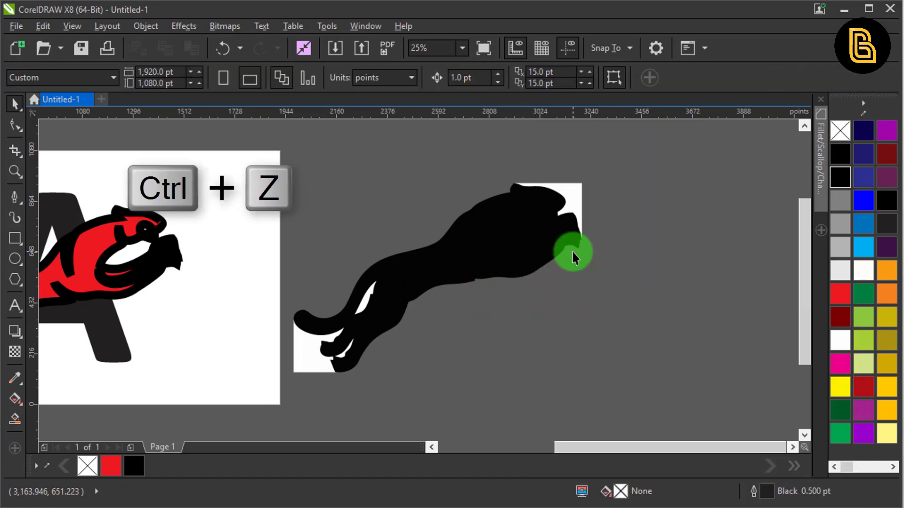
- Delete the white background pieces beside the traced panther's head and under its tail
right_click(575, 183)
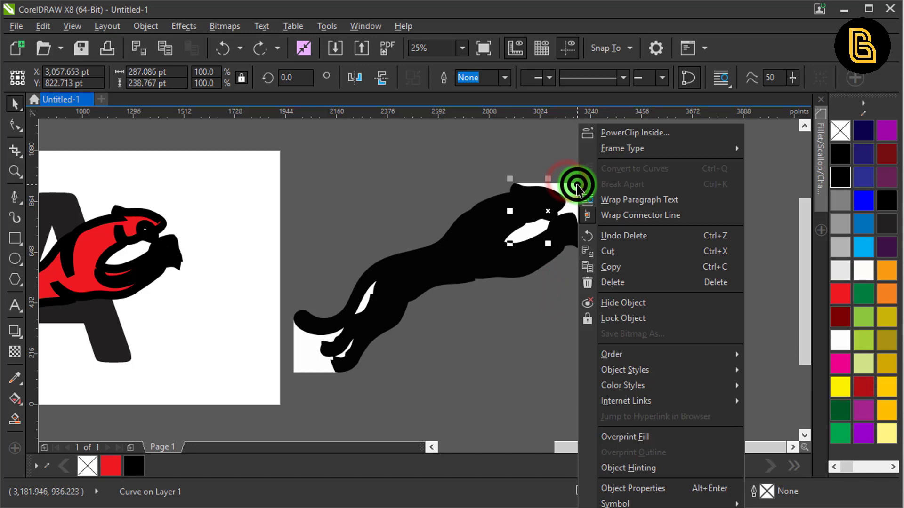
click(616, 290)
right_click(295, 359)
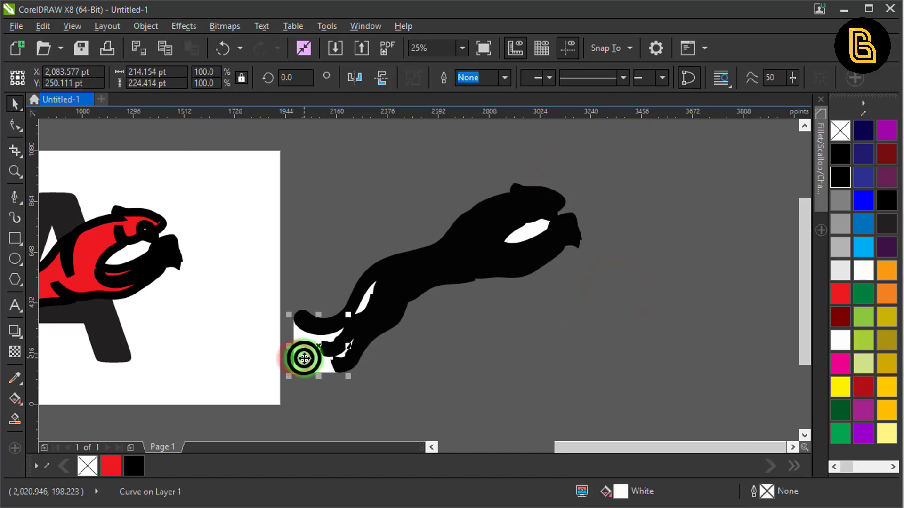
click(350, 282)
- Combine the black panther shape with its three white inner shapes to cut them out as holes
click(423, 367)
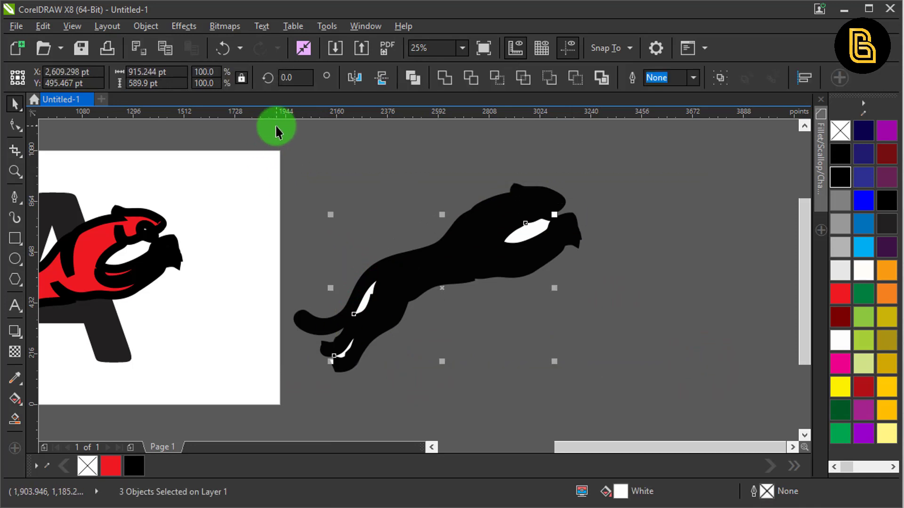
drag(275, 124, 659, 391)
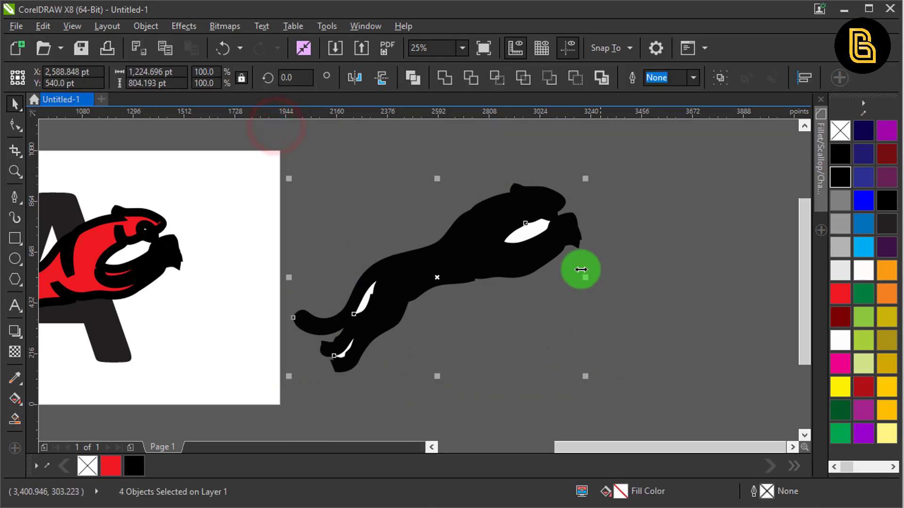
click(419, 79)
click(375, 226)
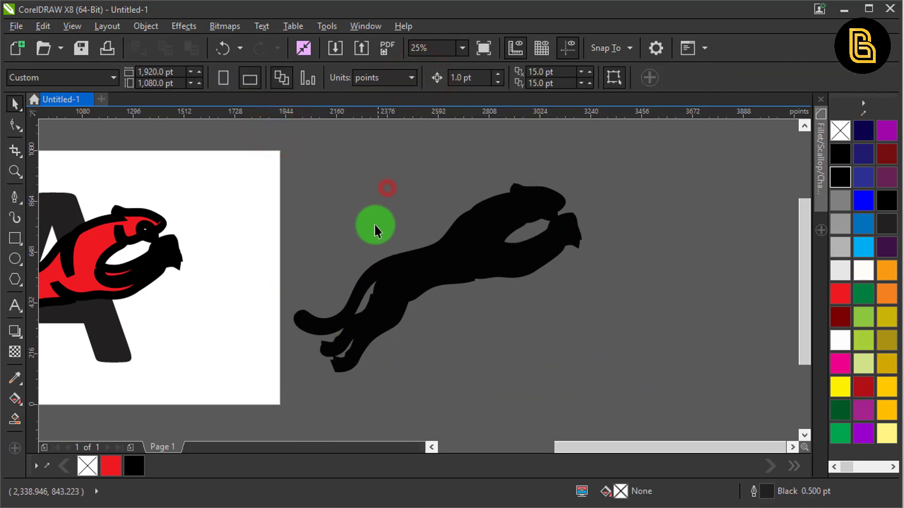
- Remove the outline from the red panther on the page and select the black silhouette beside it
drag(375, 234, 520, 244)
drag(440, 259, 495, 260)
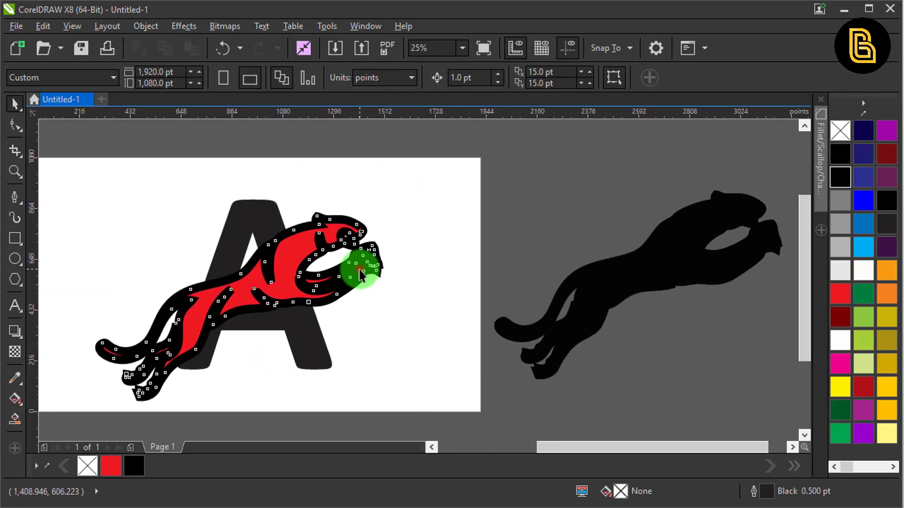
right_click(840, 131)
click(528, 183)
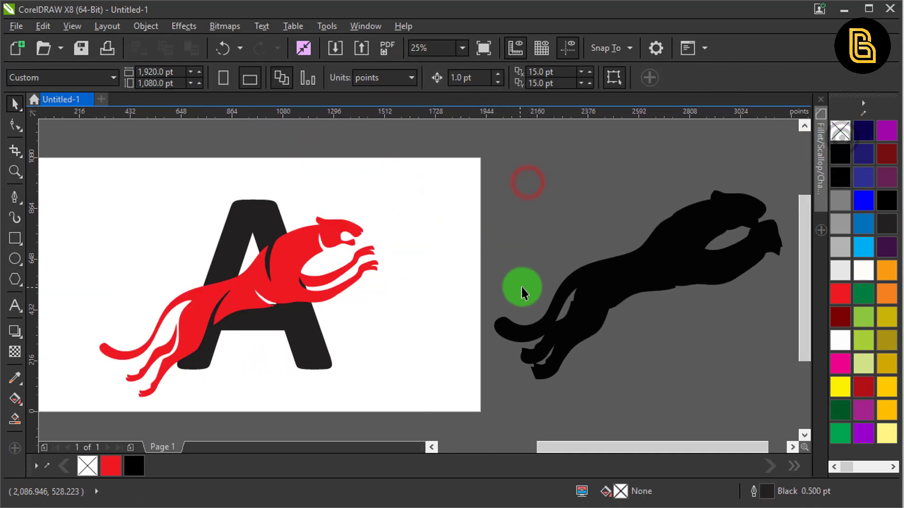
drag(522, 288, 492, 281)
click(617, 275)
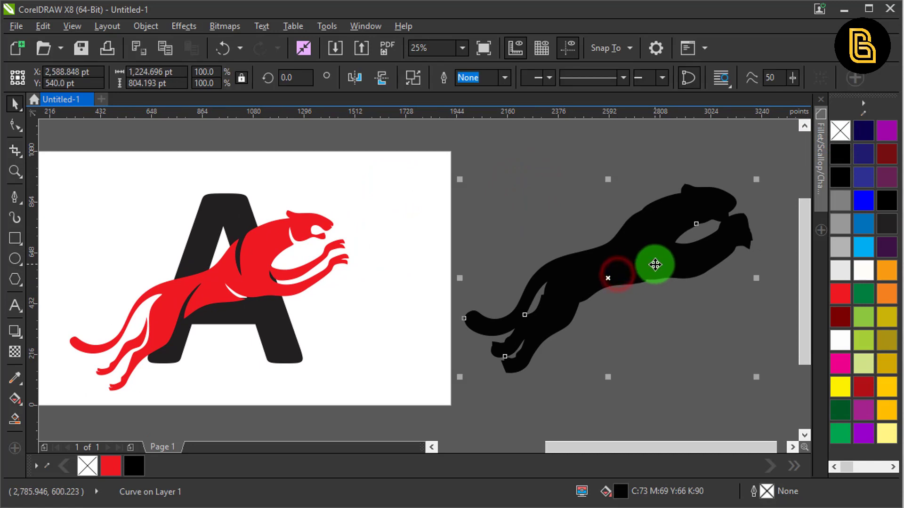
- Align the black silhouette centred horizontally and vertically on the red panther, and select the silhouette
mouse_move(655, 264)
mouse_down()
mouse_move(308, 254)
mouse_move(256, 278)
mouse_move(646, 264)
mouse_up()
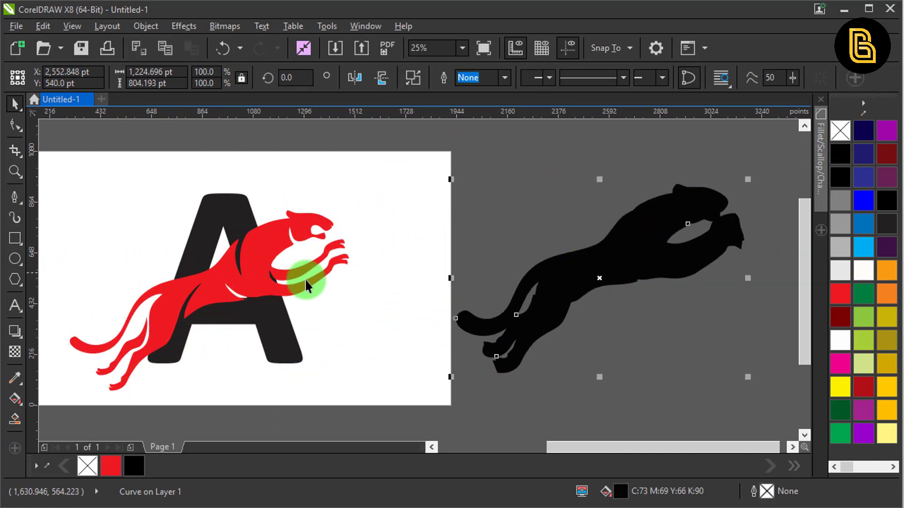
shift+click(248, 289)
key(c)
key(e)
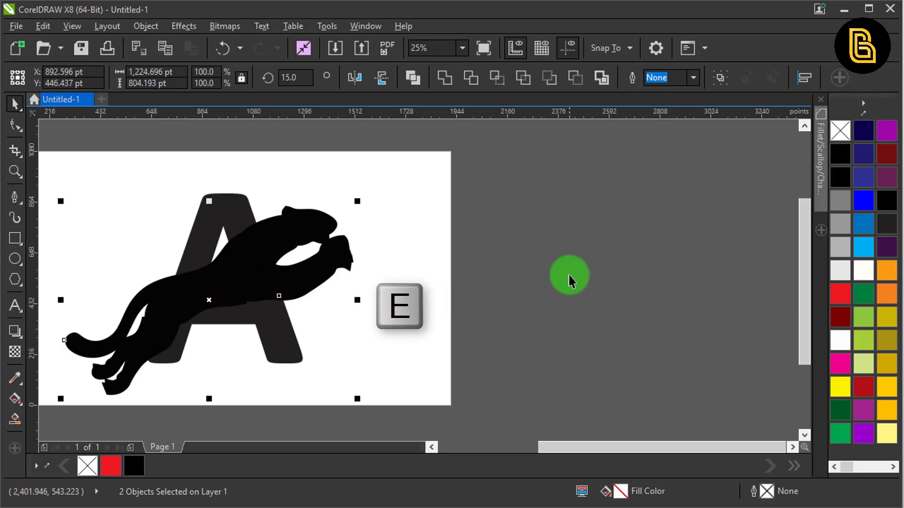
click(569, 278)
scroll(485, 290, left, 3)
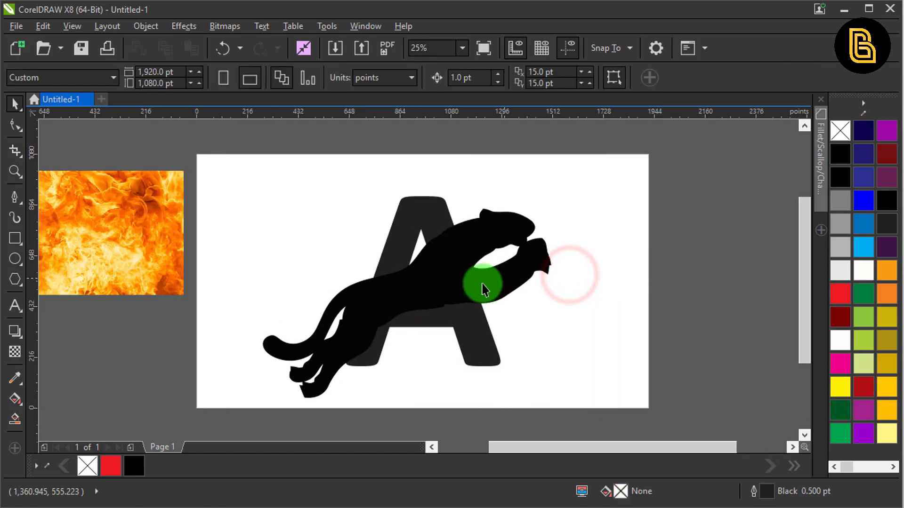
- Place a copy of the letter A and the black silhouette together on the empty area beside the page
shift+click(469, 327)
drag(488, 336, 617, 329)
key(ctrl+z)
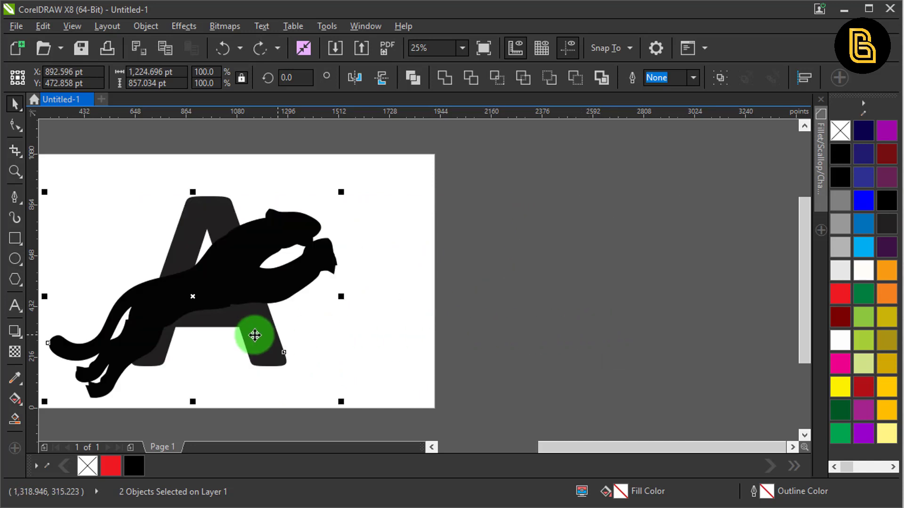
drag(254, 335, 654, 335)
click(732, 341)
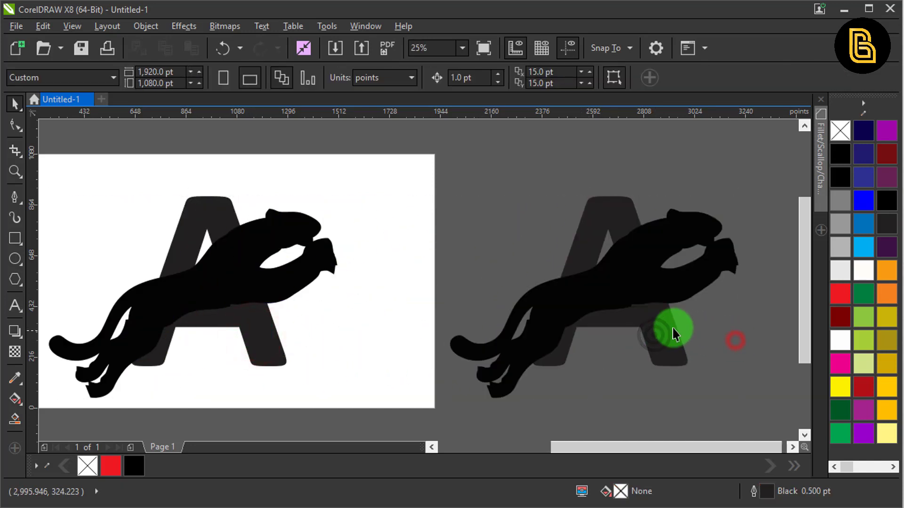
- Cut the black silhouette out of the copied letter A beside the page with Back Minus Front
click(673, 333)
click(652, 292)
shift+click(666, 343)
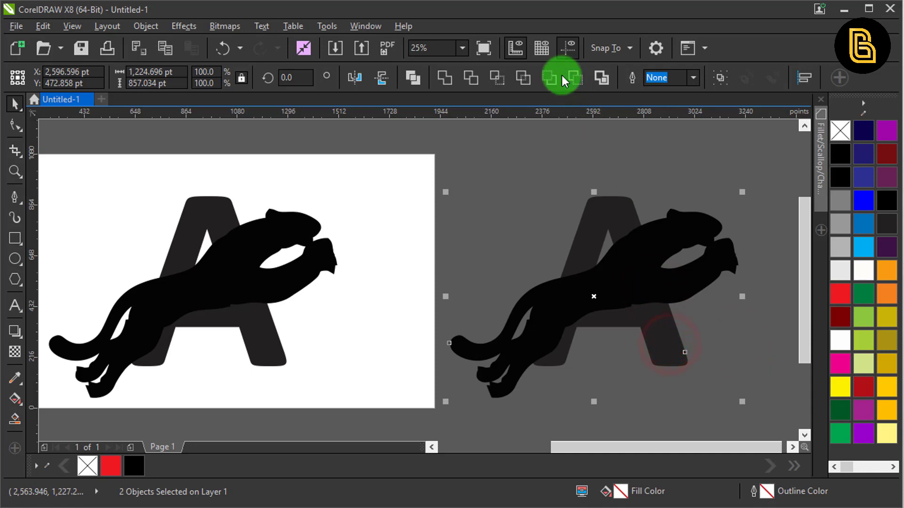
click(574, 81)
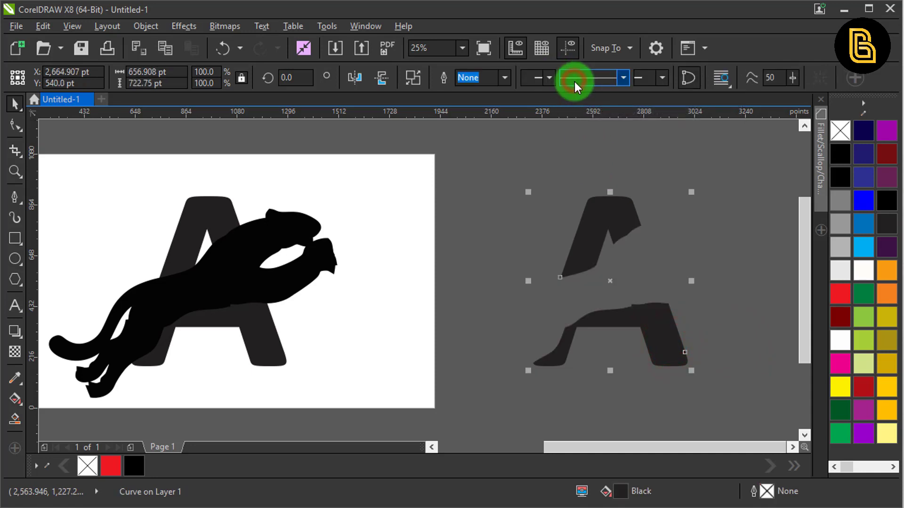
key(ctrl+z)
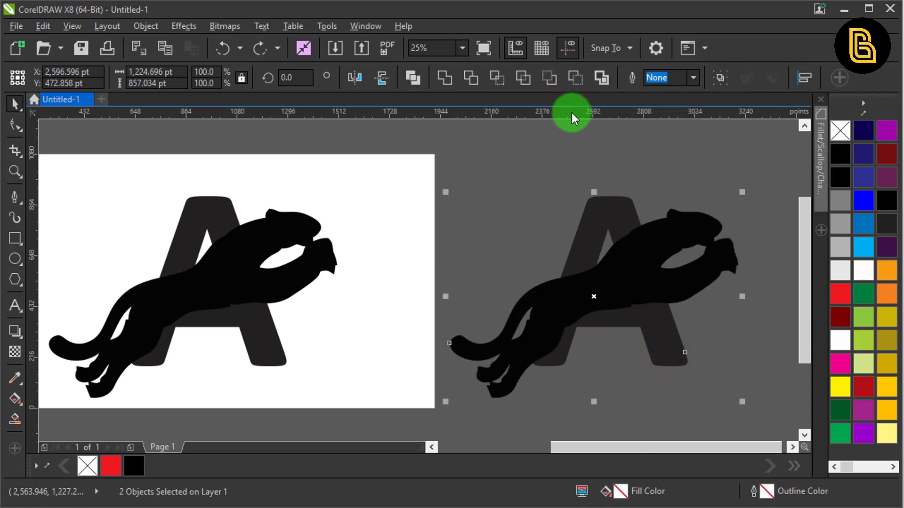
click(575, 81)
click(558, 198)
click(566, 342)
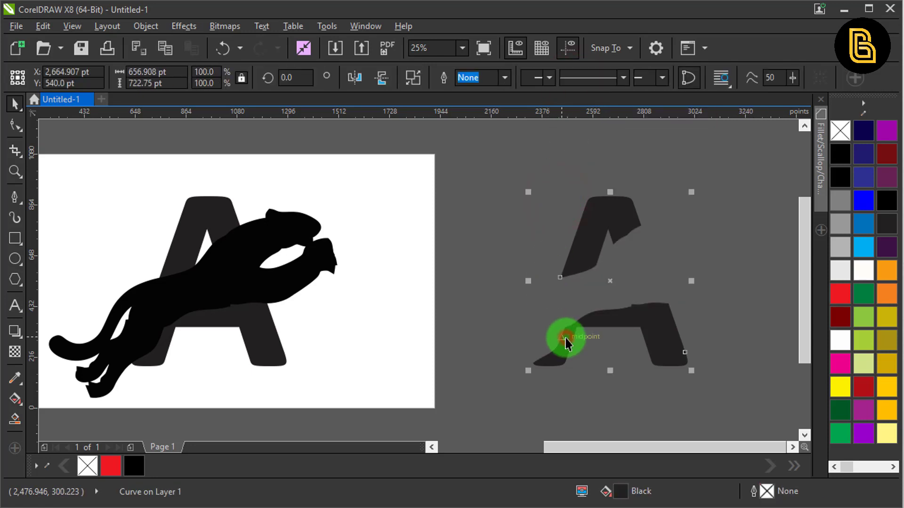
- Move the black silhouette away from the red panther to the area beside the page
drag(450, 337, 479, 336)
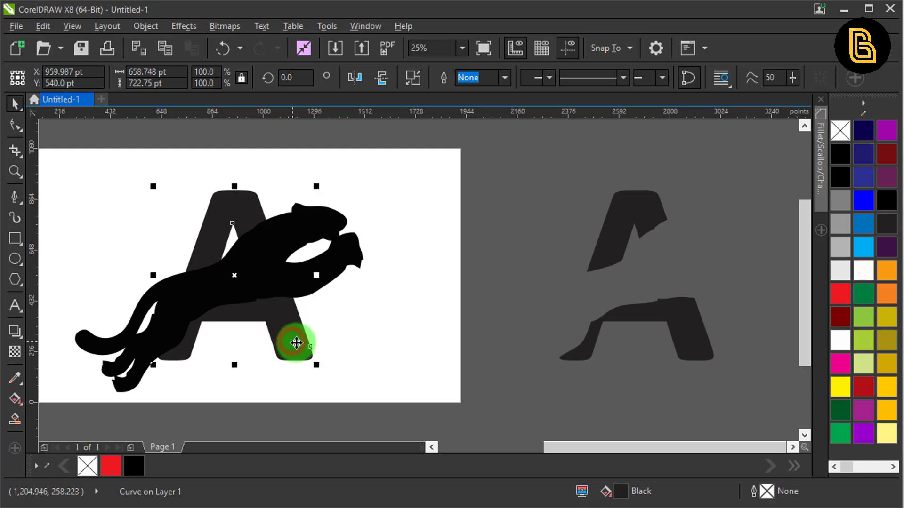
click(333, 277)
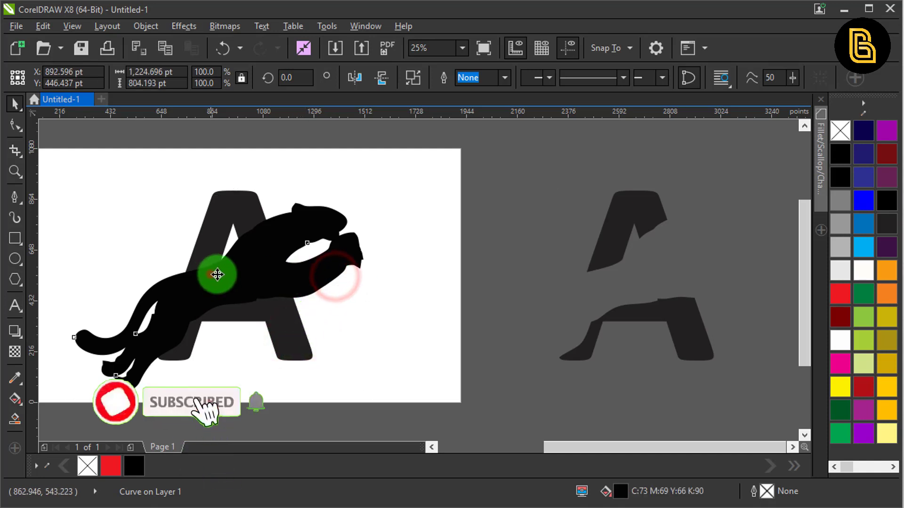
drag(212, 273, 546, 264)
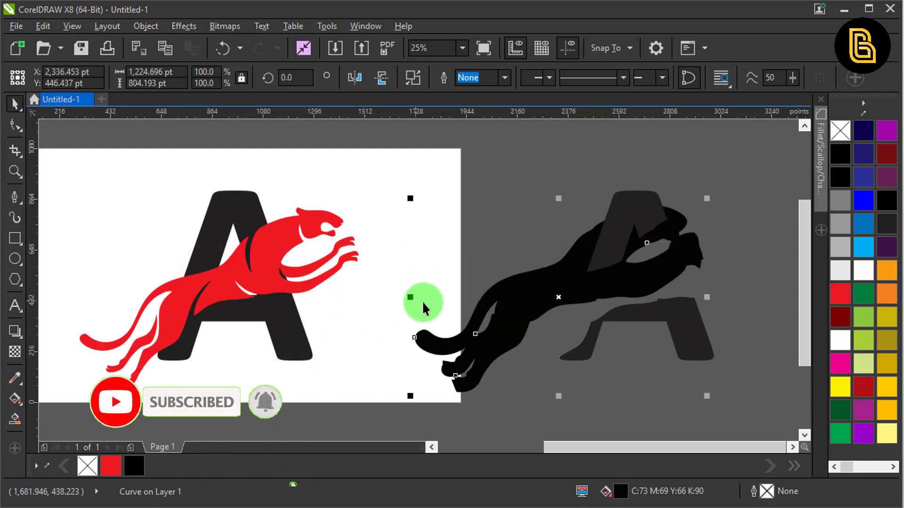
scroll(398, 305, left, 3)
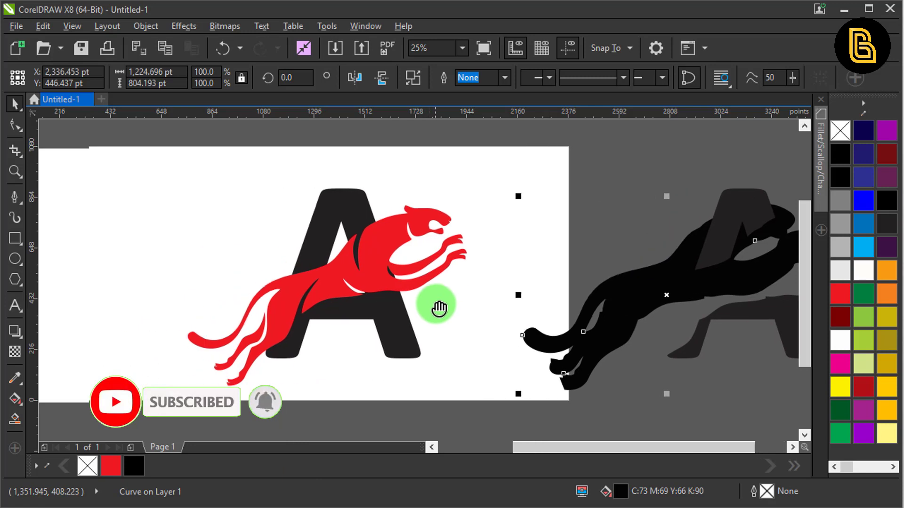
- Draw a straight-segment pen path from below the panther's tail through its hind leg, back and shoulder to the chest
click(313, 261)
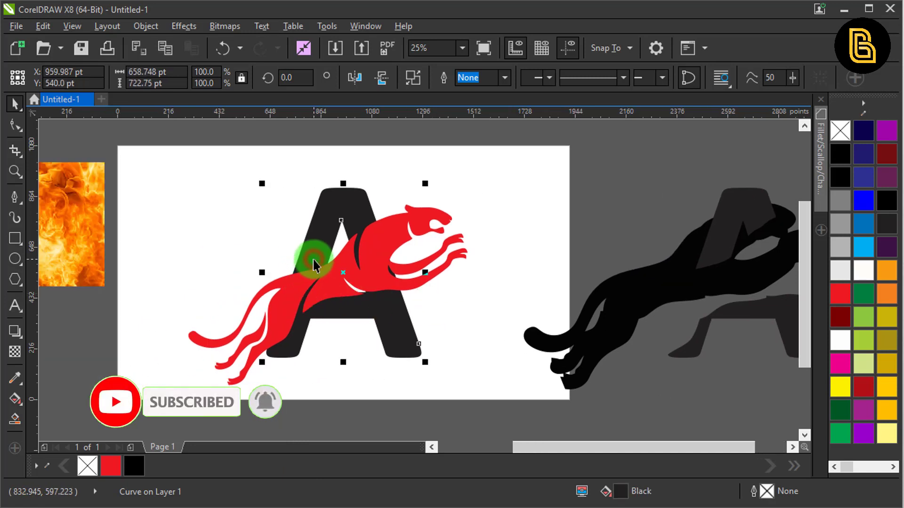
click(14, 197)
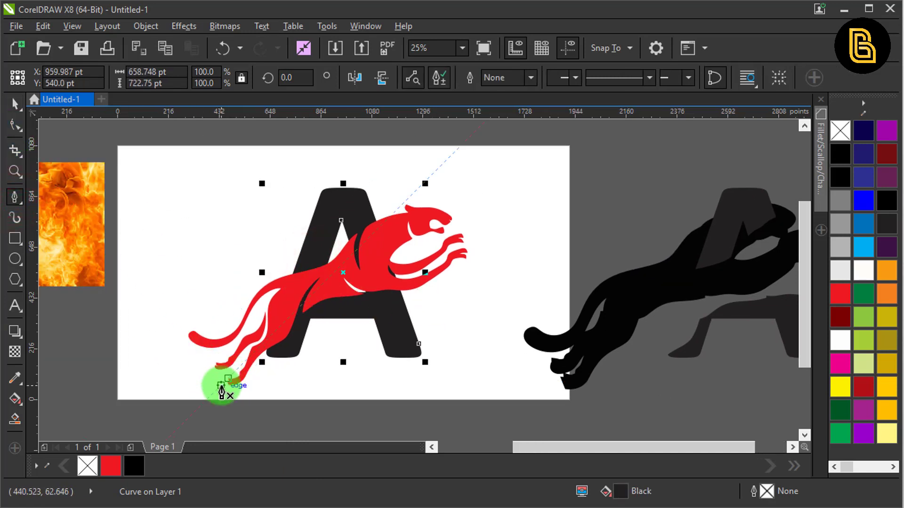
click(181, 364)
click(281, 312)
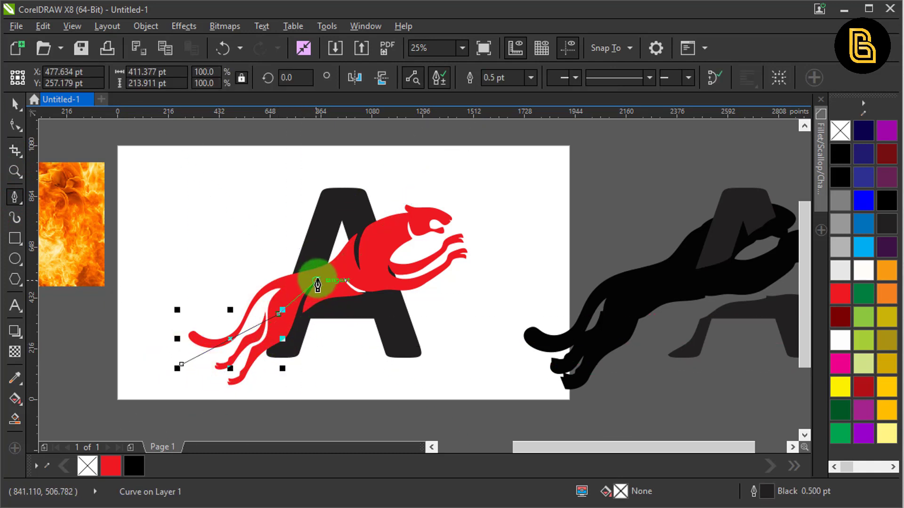
click(307, 279)
click(331, 262)
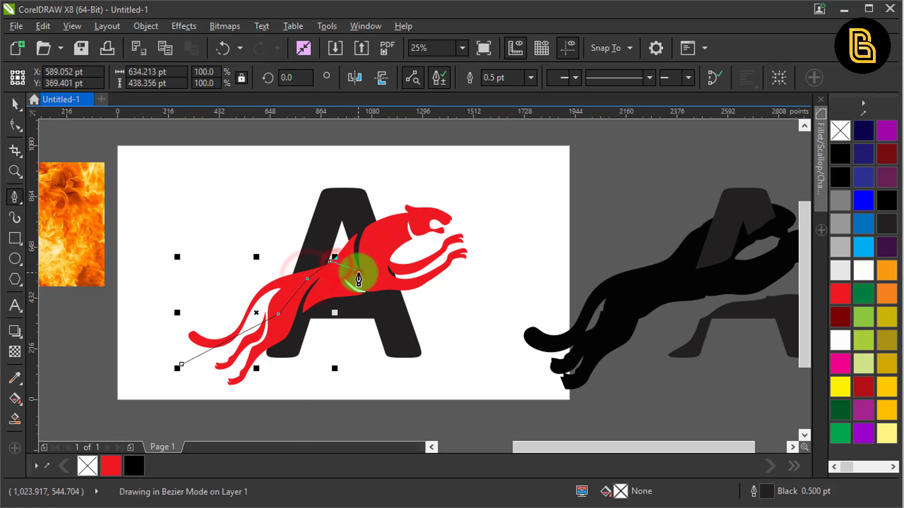
click(358, 272)
scroll(342, 273, up, 2)
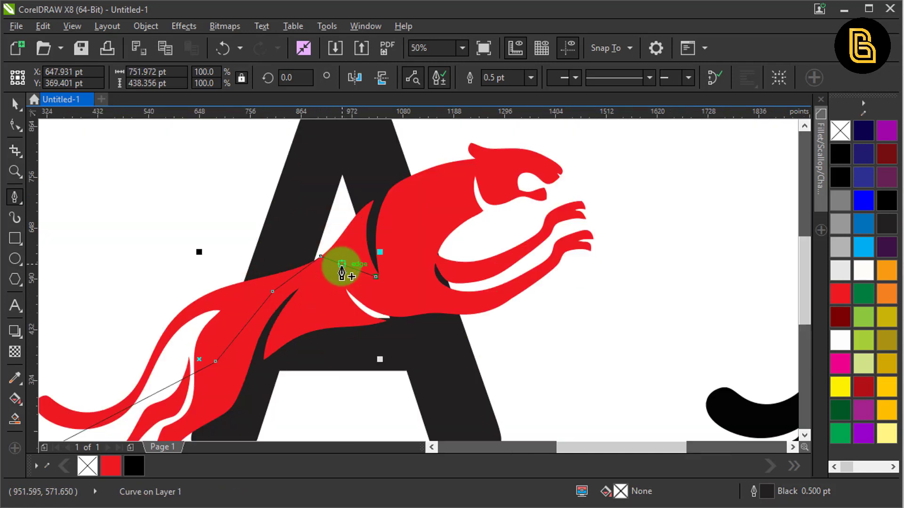
drag(364, 270, 368, 260)
click(474, 207)
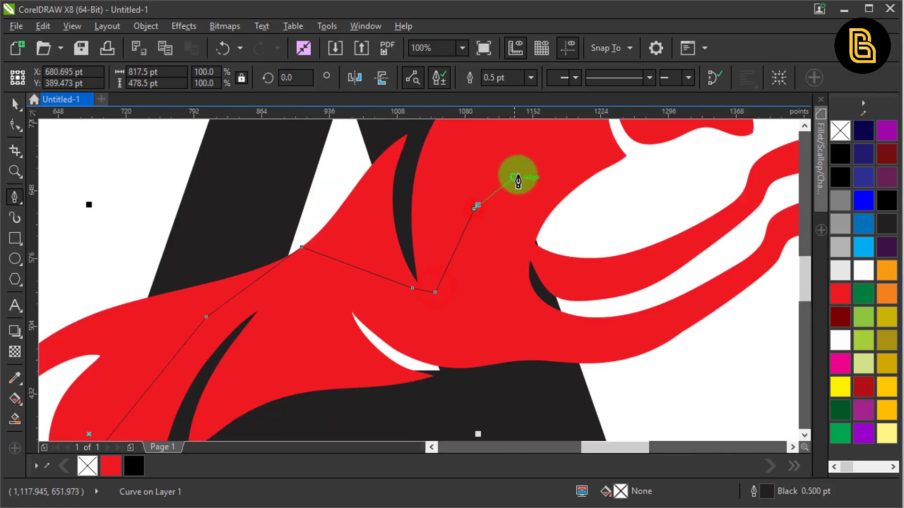
click(518, 173)
click(590, 222)
- Continue the path past the panther's mouth and paws, around below the page, and close it at the starting node
scroll(541, 242, down, 1)
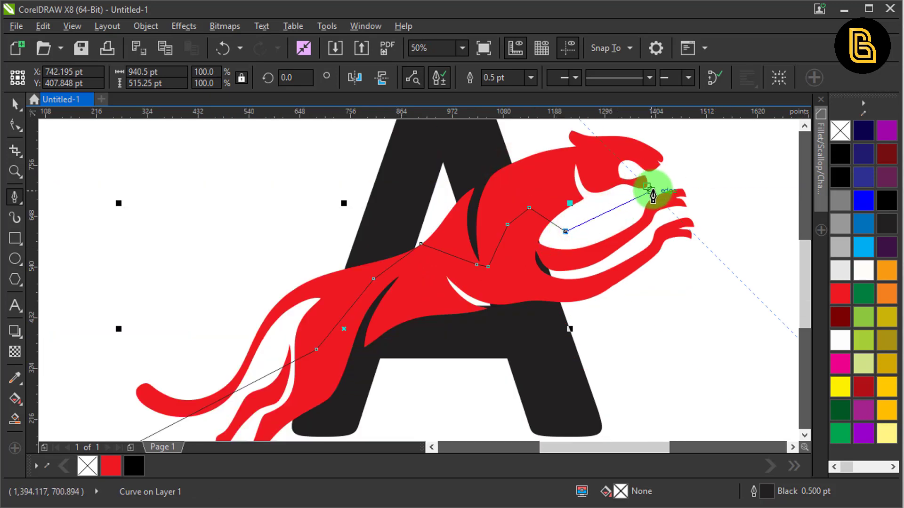
click(654, 186)
click(711, 171)
scroll(663, 174, down, 2)
click(694, 221)
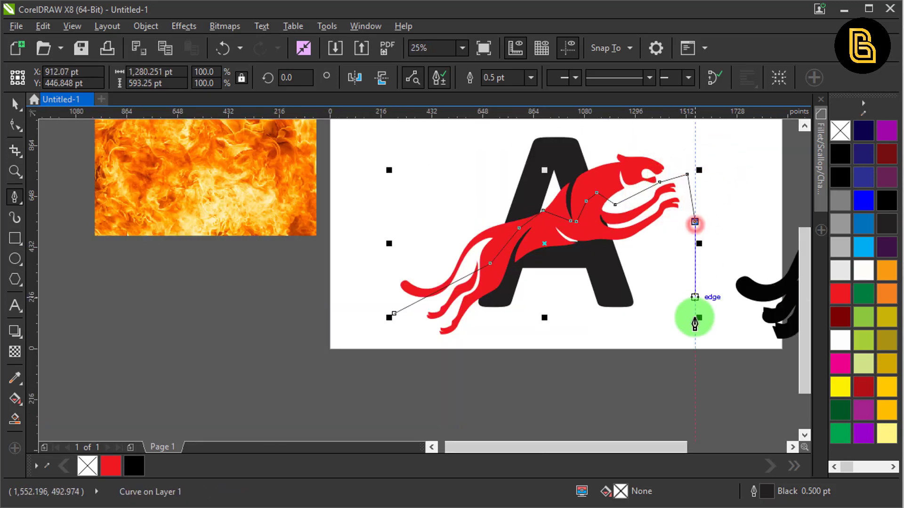
click(659, 361)
click(419, 383)
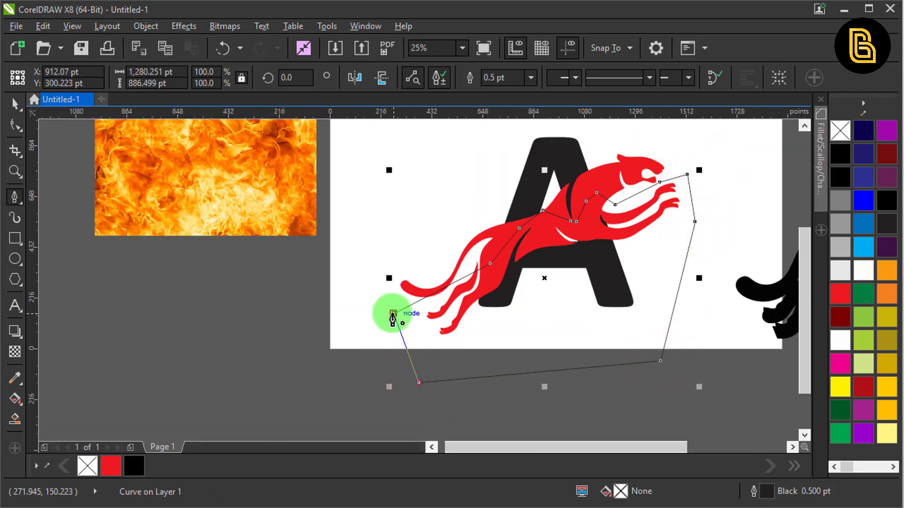
click(393, 314)
- Subtract the closed pen shape from the letter A on the page, keeping only the part above the panther
click(14, 102)
key(shift)
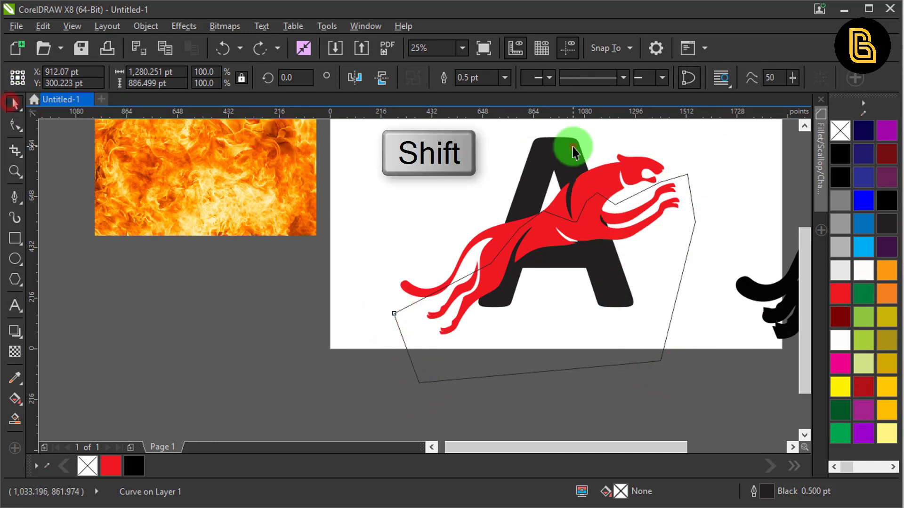
shift+click(573, 151)
click(573, 77)
click(668, 186)
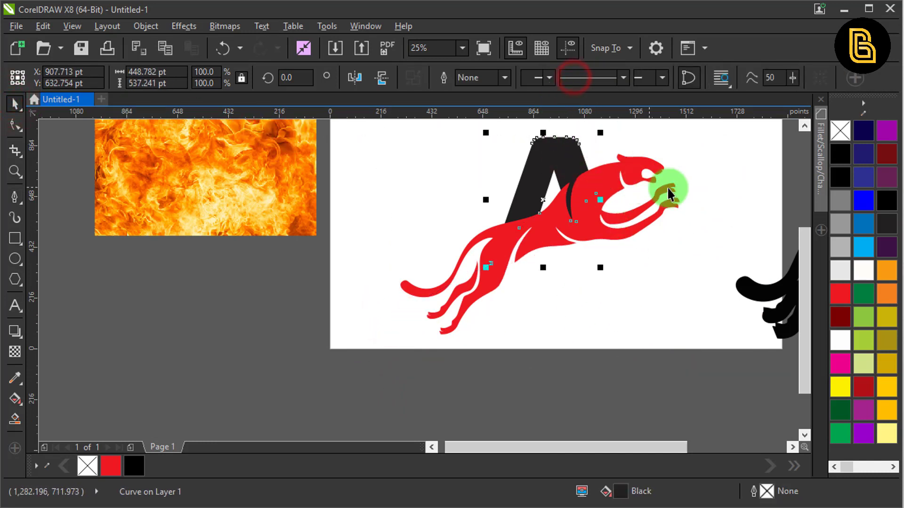
click(718, 178)
- Weld the remaining upper part of the letter A to the red panther
click(559, 165)
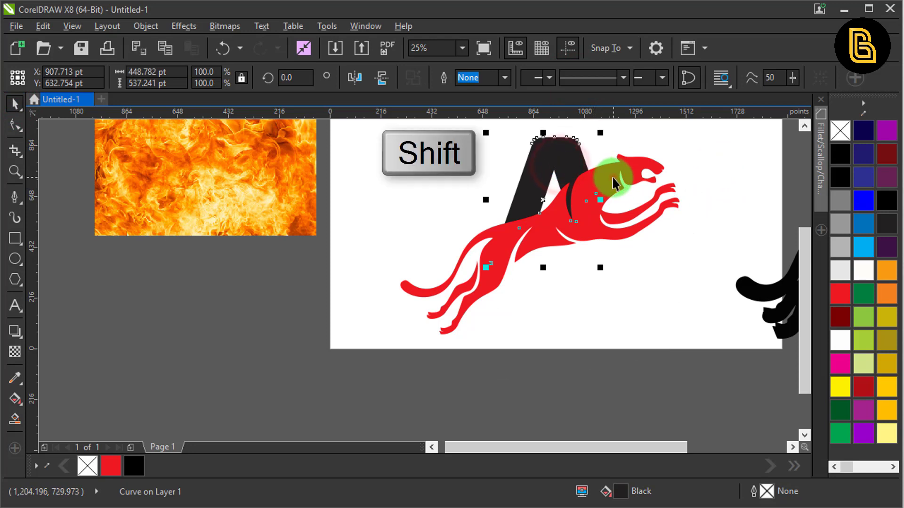
shift+click(594, 181)
click(533, 120)
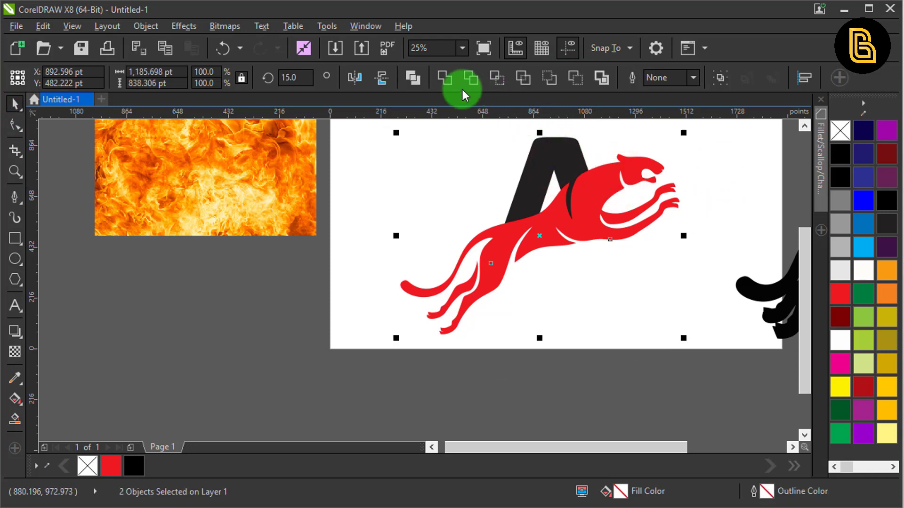
click(445, 83)
click(405, 174)
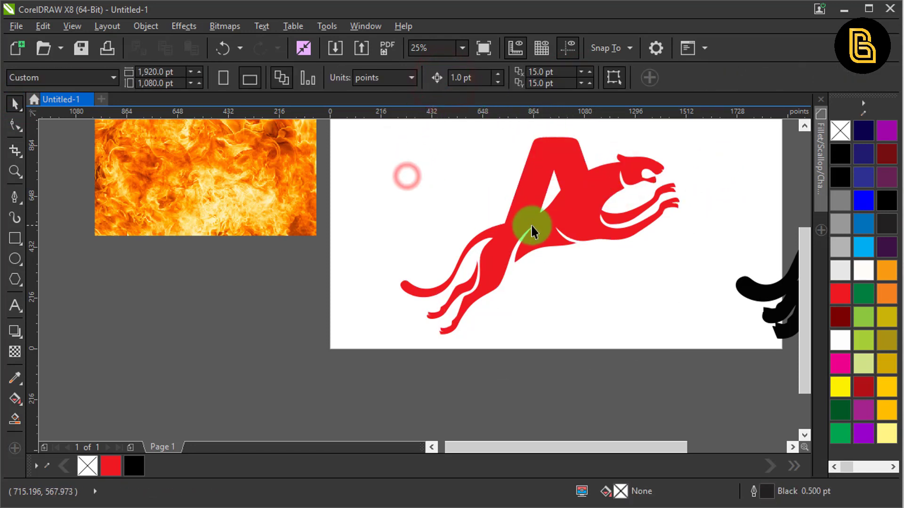
- Delete the black panther silhouette beside the page
drag(530, 224, 380, 263)
click(708, 288)
drag(745, 272, 504, 271)
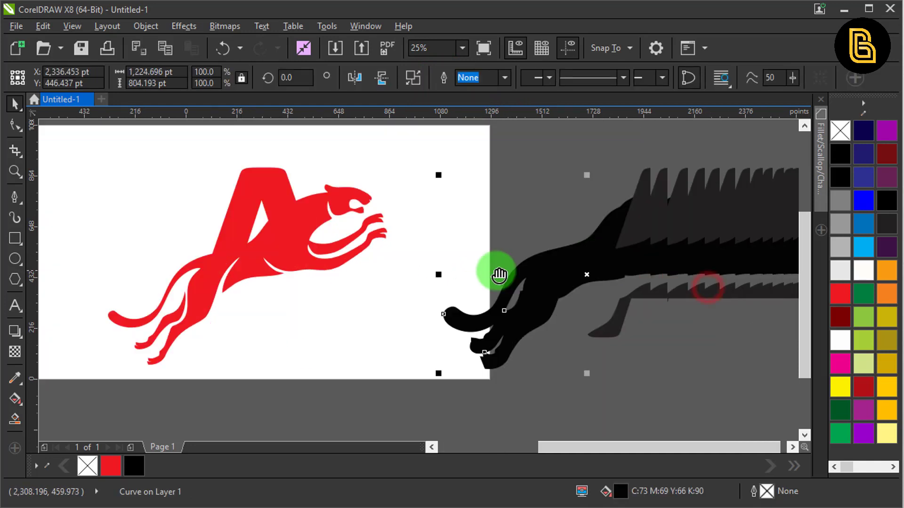
click(502, 253)
right_click(502, 254)
click(532, 299)
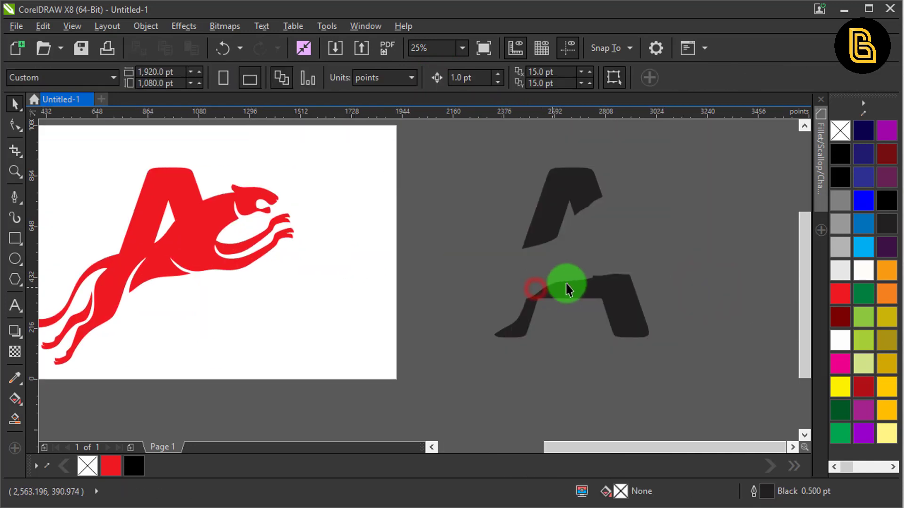
- Move the cut-out black letter A back onto the page and line its upper part up over the red one
click(562, 209)
drag(575, 188, 178, 188)
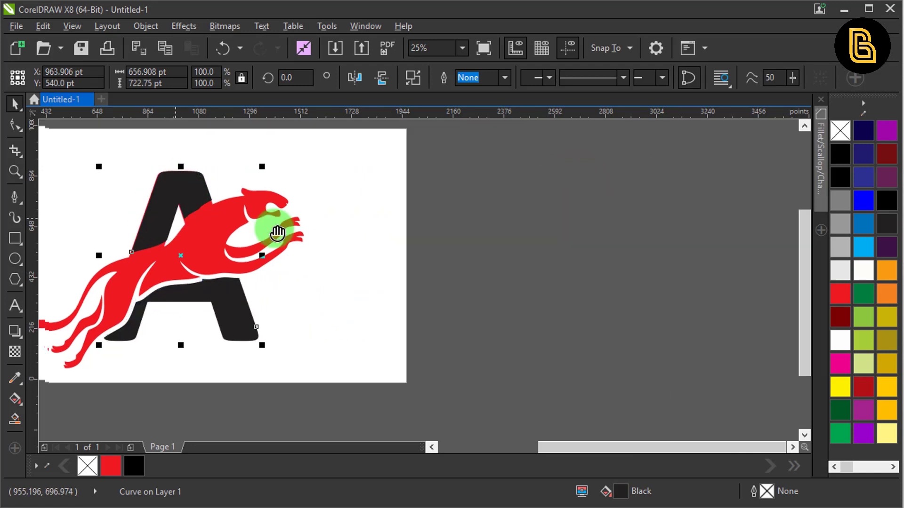
scroll(369, 218, up, 2)
scroll(372, 150, up, 6)
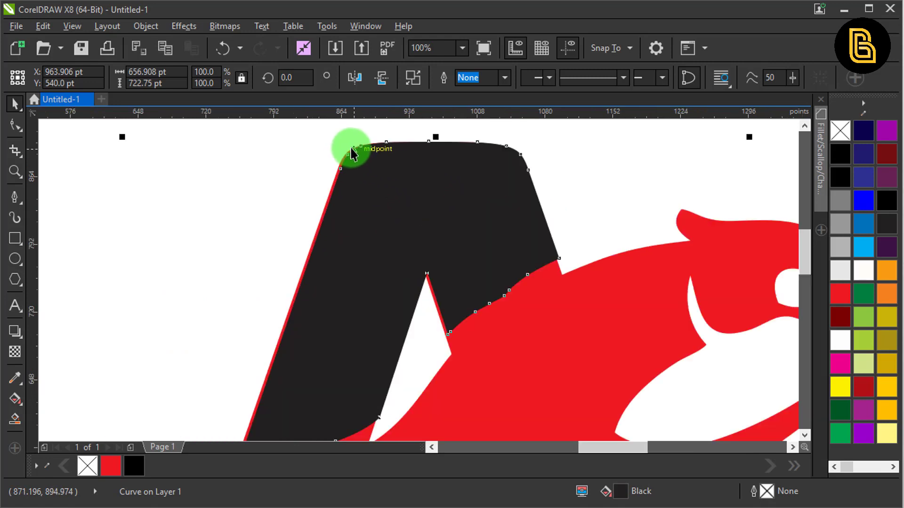
drag(377, 167, 457, 190)
scroll(372, 174, down, 6)
drag(502, 237, 520, 302)
click(753, 340)
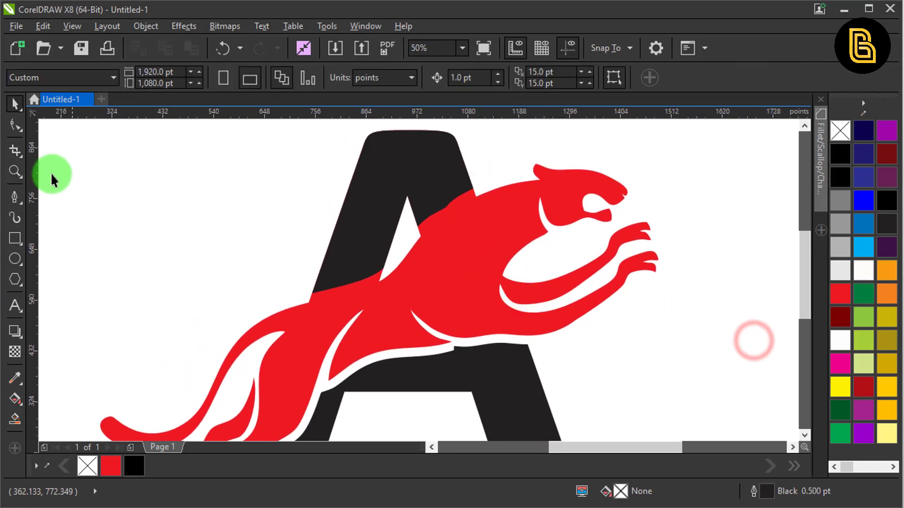
- Delete all nodes of the black letter's upper piece with the Shape tool, and select the remaining lower piece
click(16, 125)
click(397, 138)
scroll(470, 198, up, 3)
drag(498, 156, 230, 354)
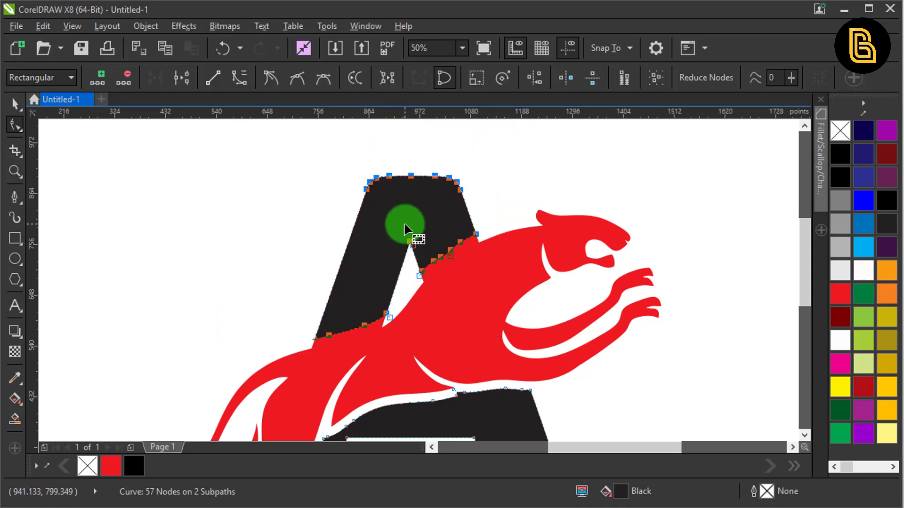
key(Delete)
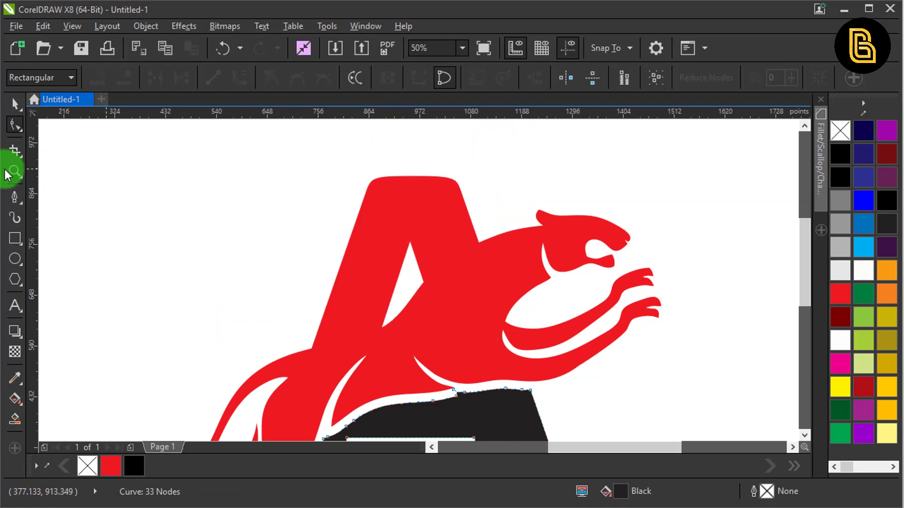
click(14, 103)
scroll(345, 150, down, 2)
click(589, 254)
click(445, 298)
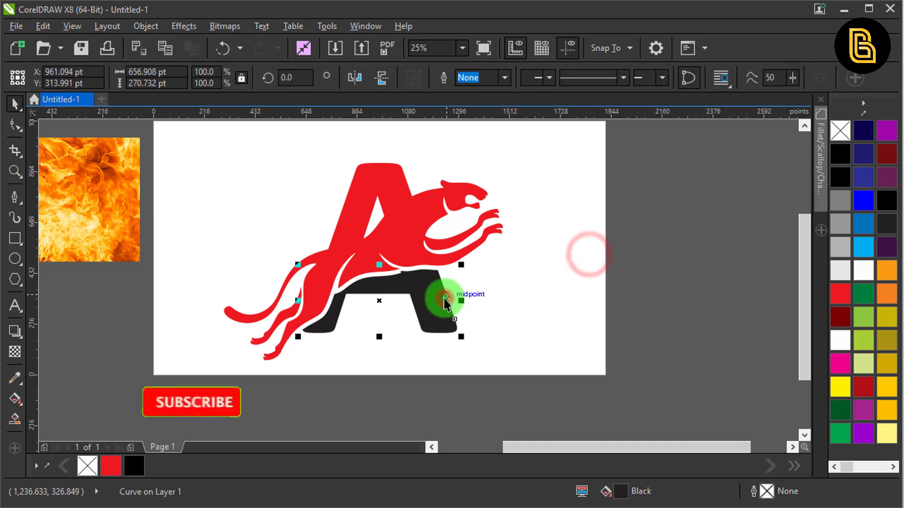
- Weld the black lower piece of the letter A to the red panther shape
shift+click(412, 219)
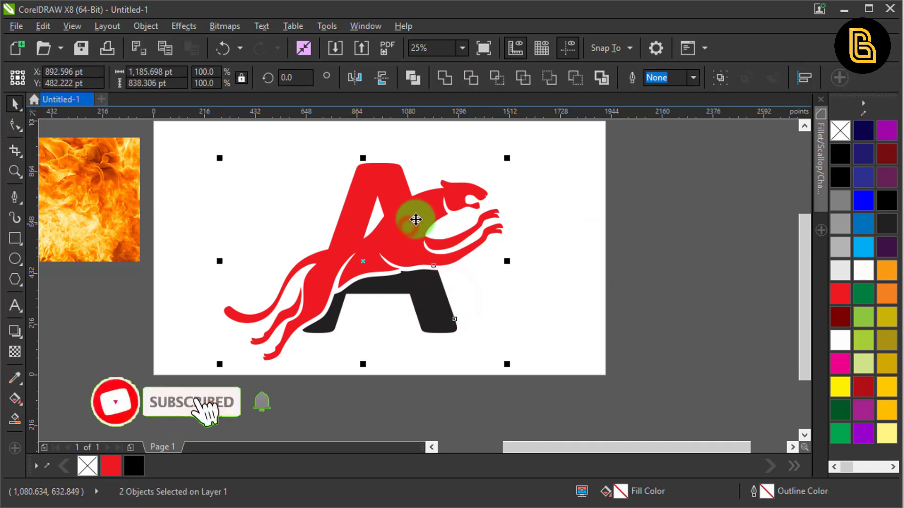
click(438, 81)
click(147, 218)
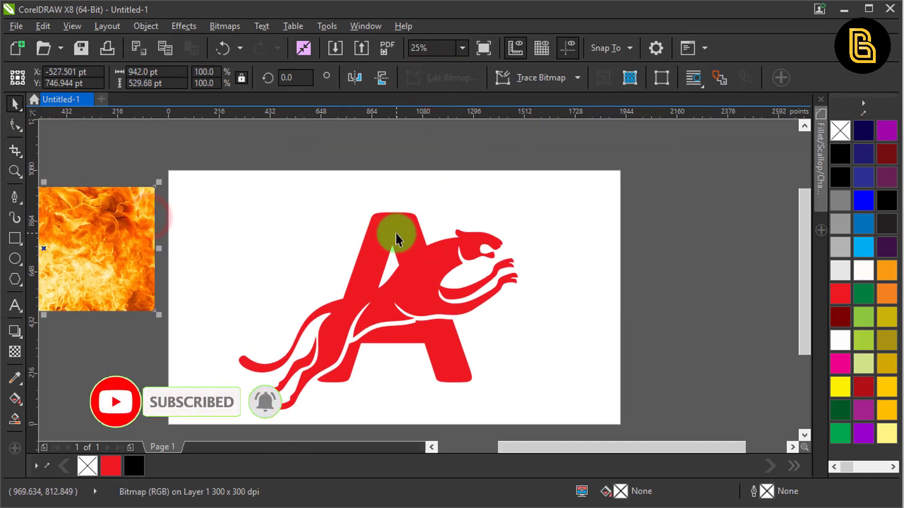
- Centre the welded red logo on the page and shift it horizontally left to about X 877.8 pt
scroll(396, 233, down, 1)
drag(279, 170, 516, 355)
scroll(436, 267, up, 1)
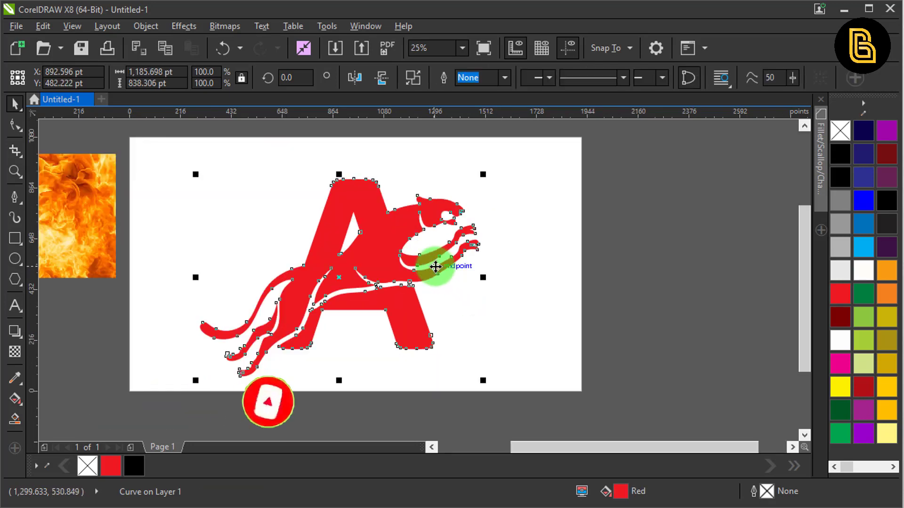
key(p)
drag(476, 275, 618, 285)
click(725, 301)
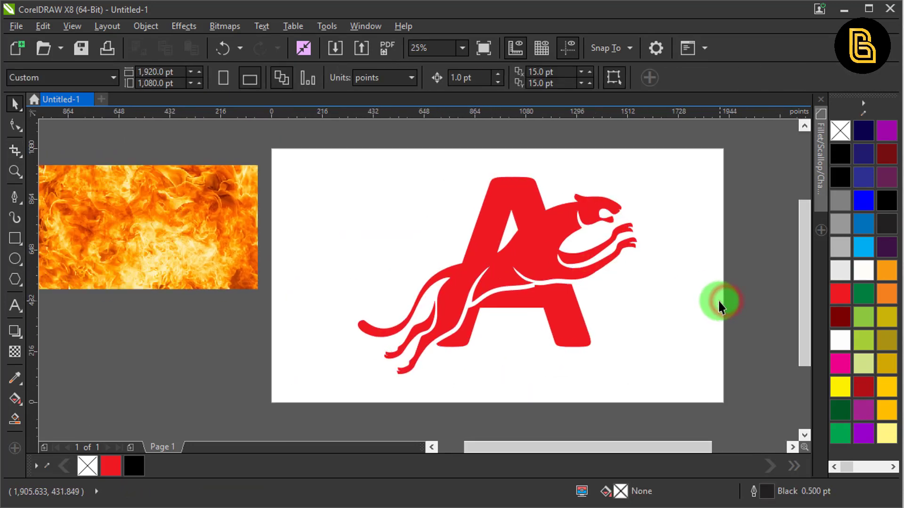
drag(542, 268, 521, 269)
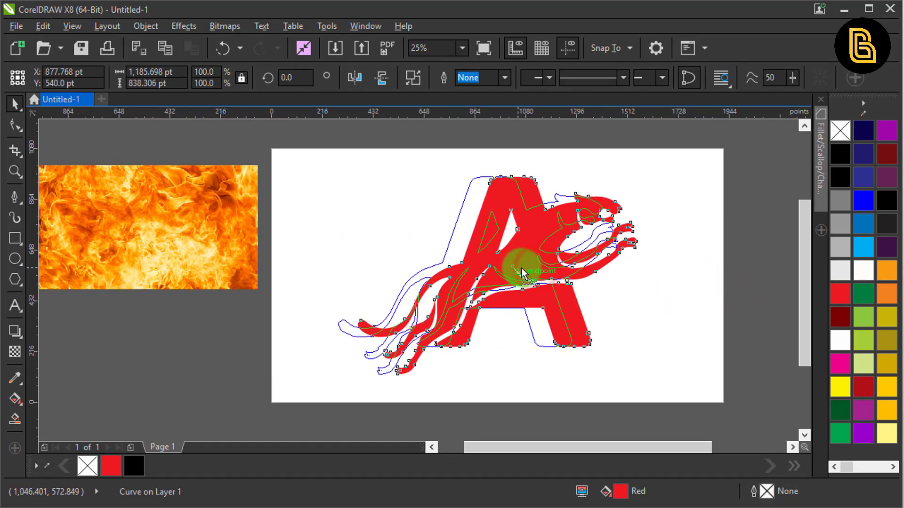
click(670, 305)
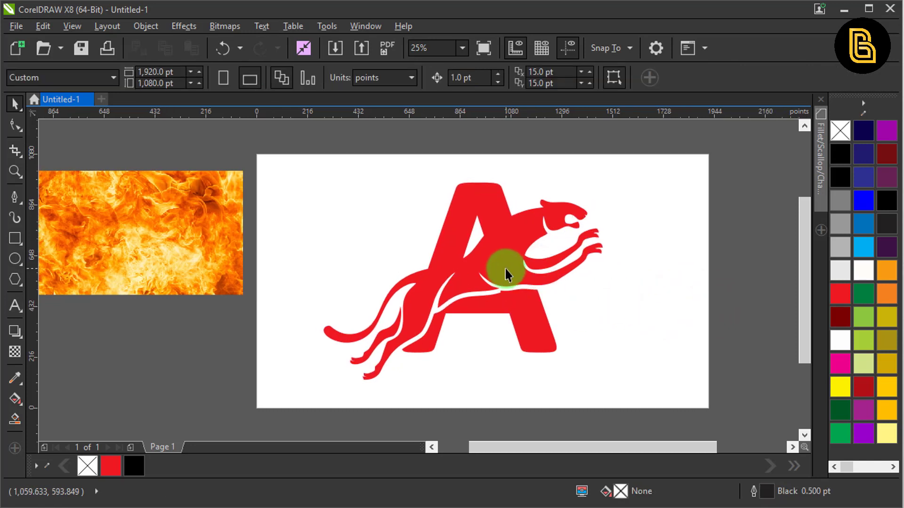
- Add a page-sized rectangle behind the logo with a black fill and no outline
click(487, 282)
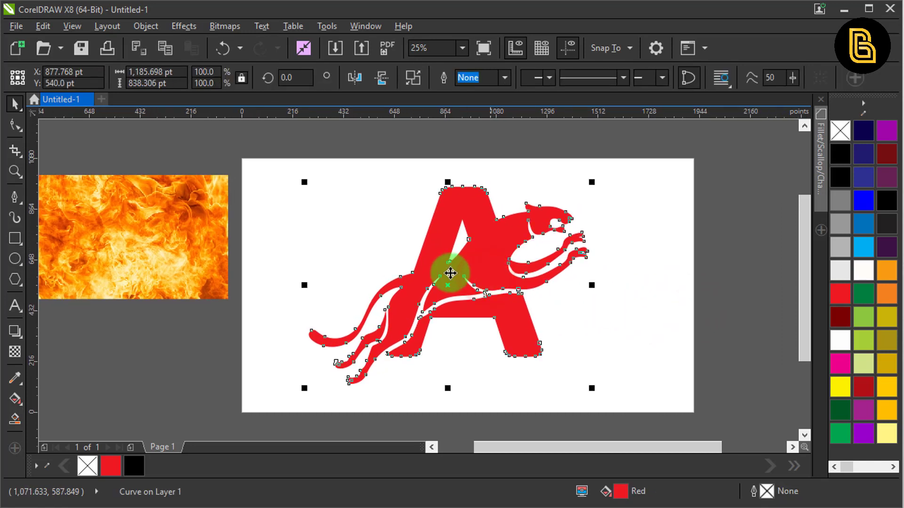
double_click(14, 239)
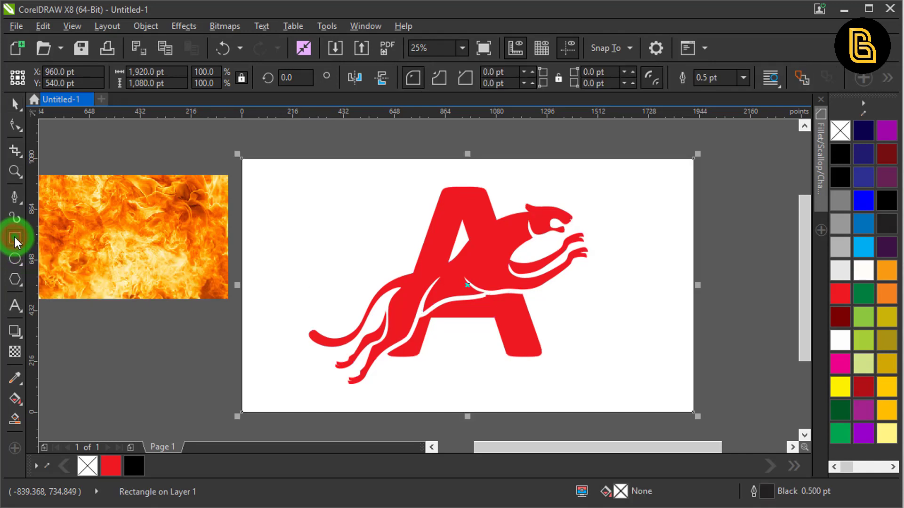
click(838, 176)
right_click(836, 131)
click(753, 152)
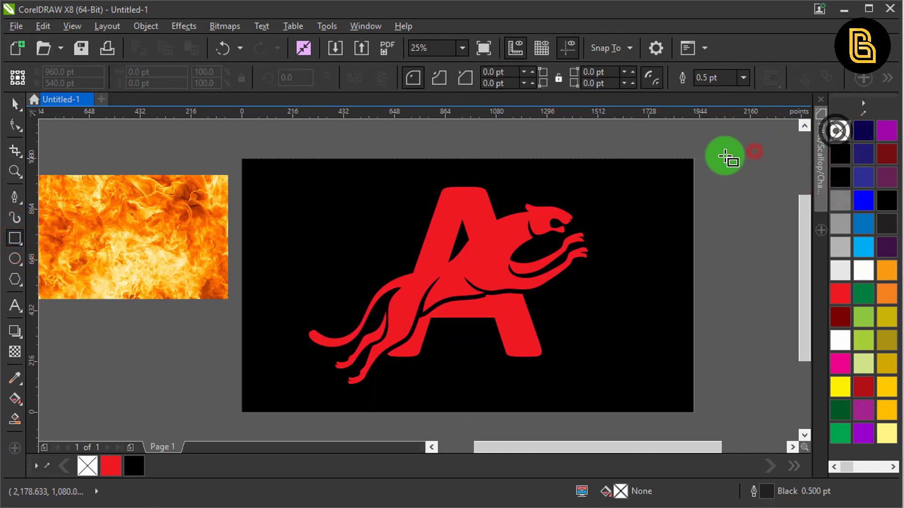
- Recolour the welded panther logo yellow
click(532, 227)
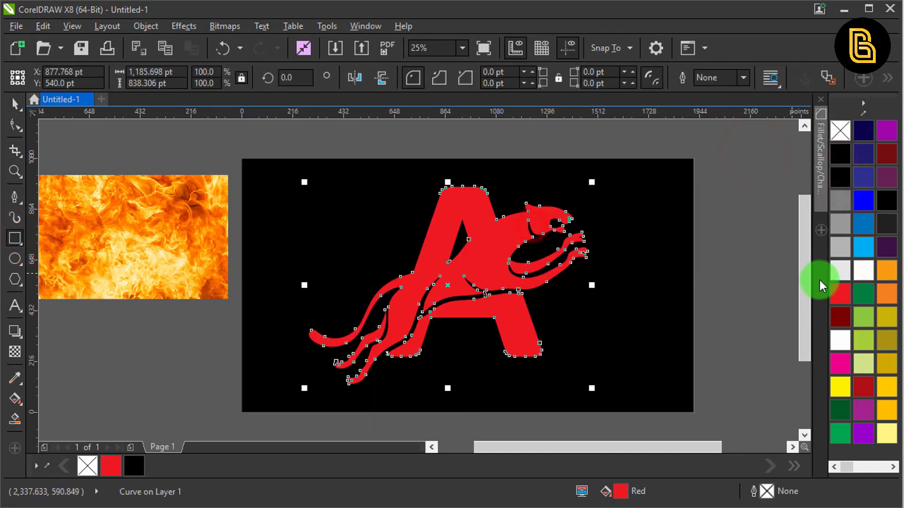
click(828, 391)
click(753, 234)
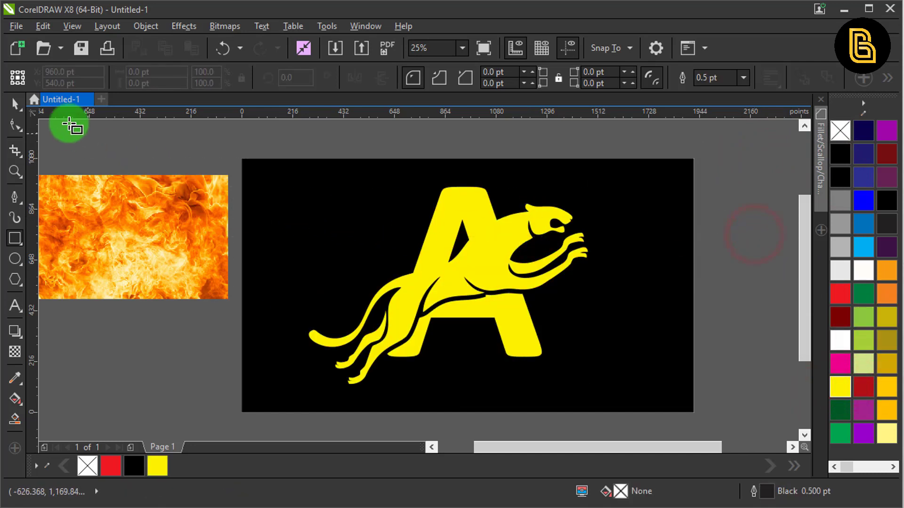
- PowerClip the fire image inside the yellow panther logo
click(16, 101)
click(124, 225)
right_click(133, 202)
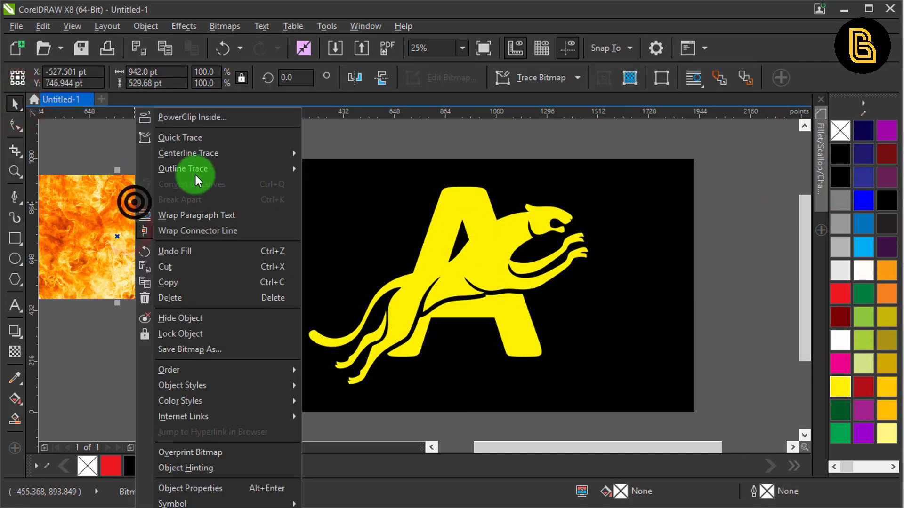
click(188, 118)
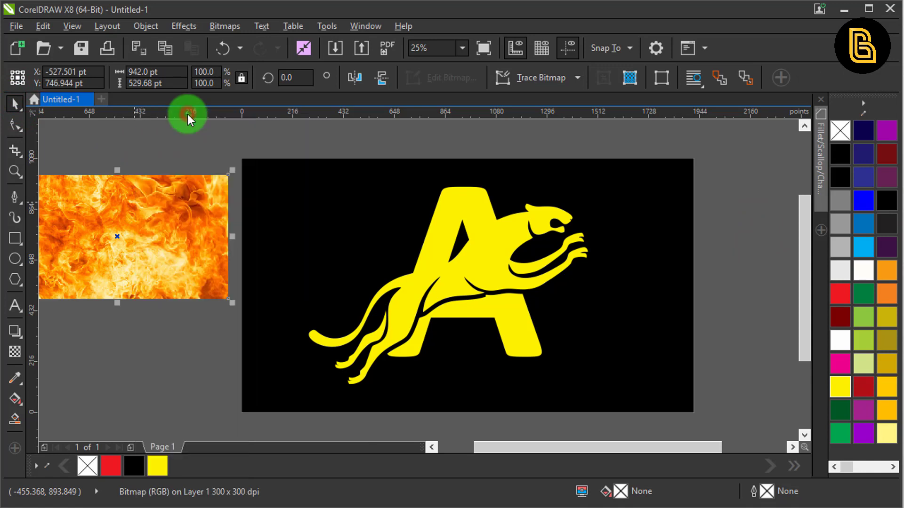
click(456, 205)
- Select the fire image inside the PowerClip and enlarge it to about 162% so it covers the whole logo
click(433, 403)
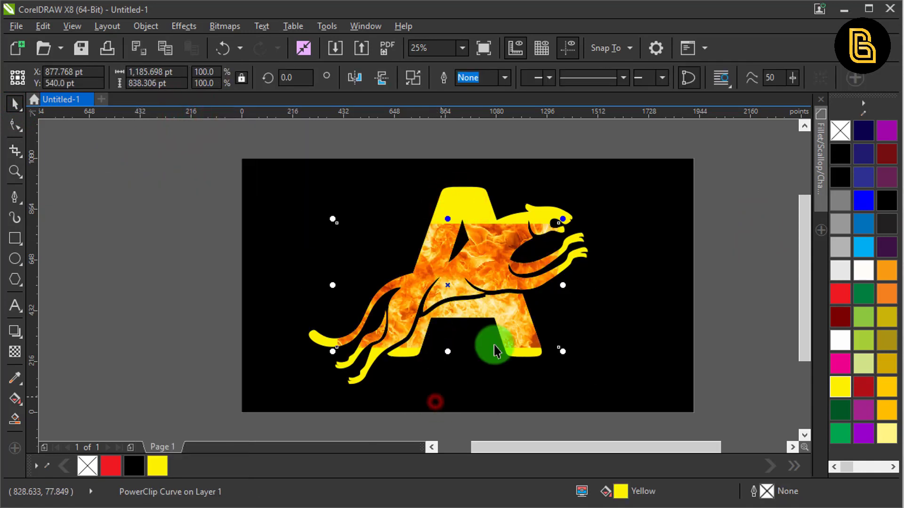
click(560, 217)
click(491, 243)
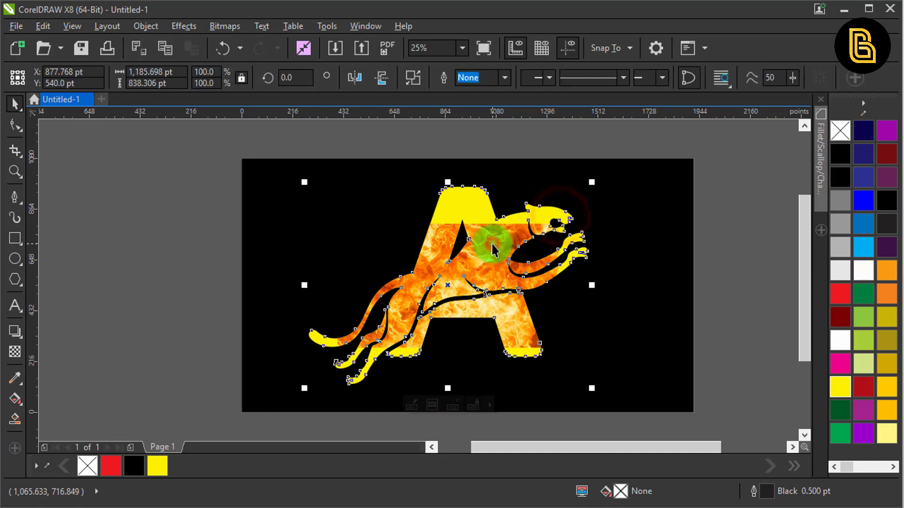
click(437, 397)
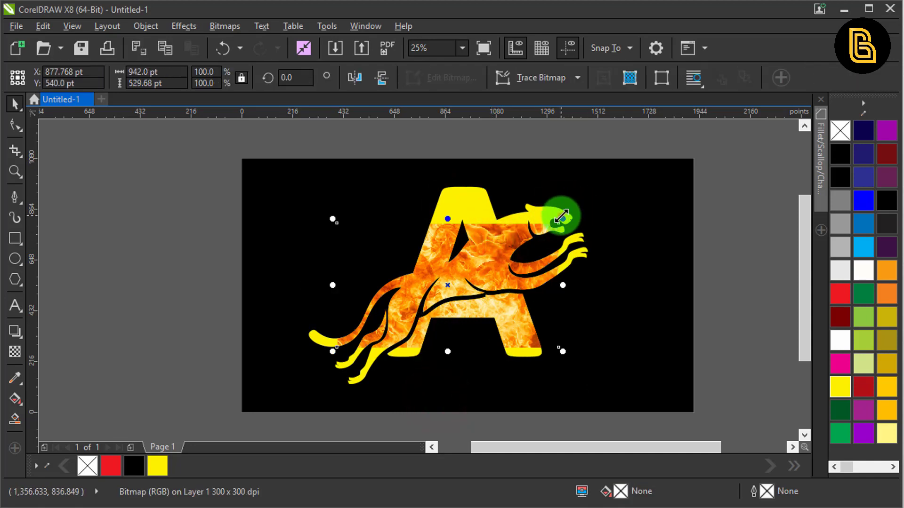
drag(562, 217, 632, 175)
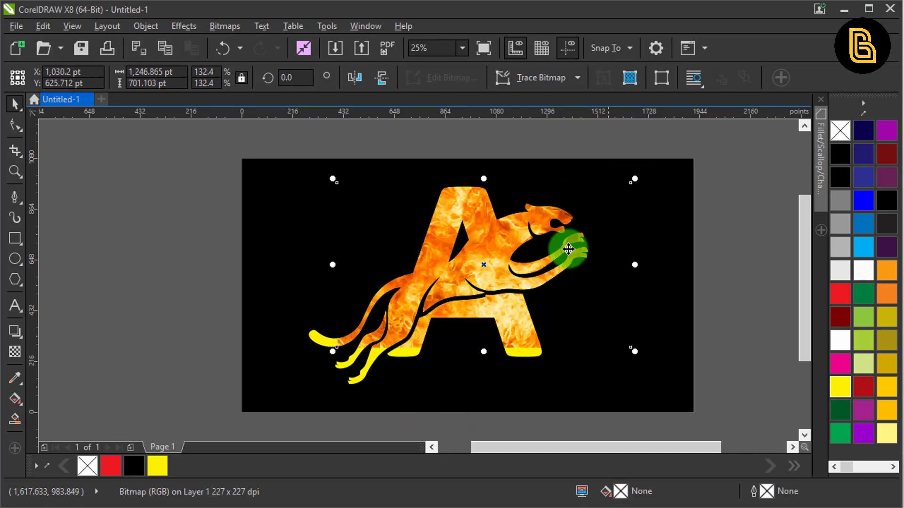
drag(334, 354, 269, 421)
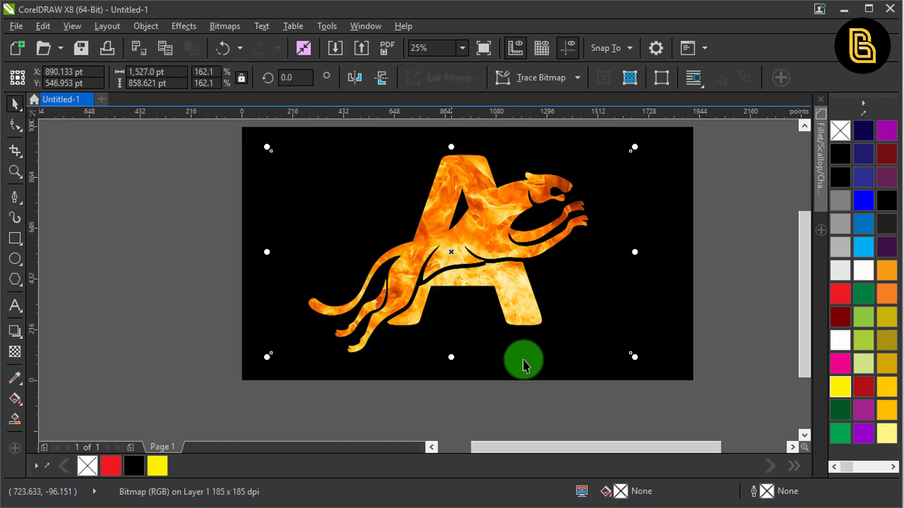
- Nudge the clipped fire image to the right within the logo, to about X 979 pt
scroll(522, 197, up, 1)
scroll(457, 270, down, 1)
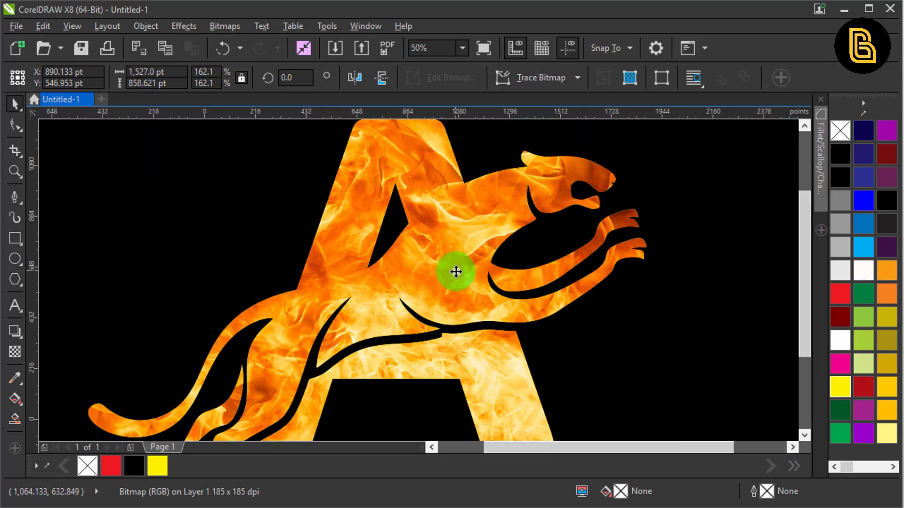
key(Right)
key(Right)
key(Right)
key(Right)
key(Right)
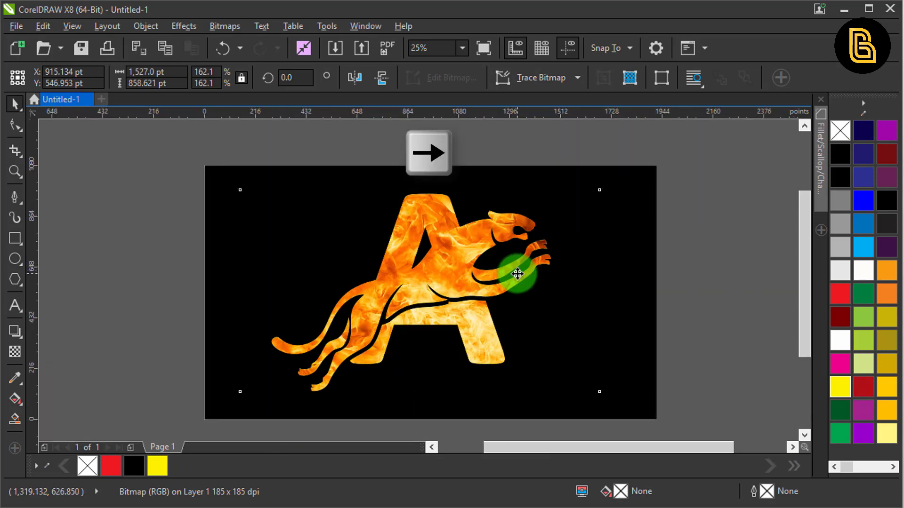
key(Right)
key(Right)
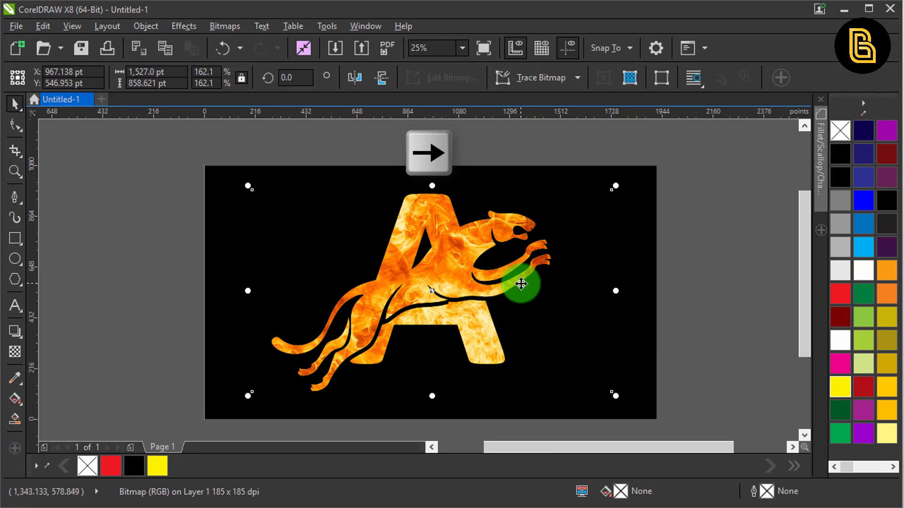
key(Right)
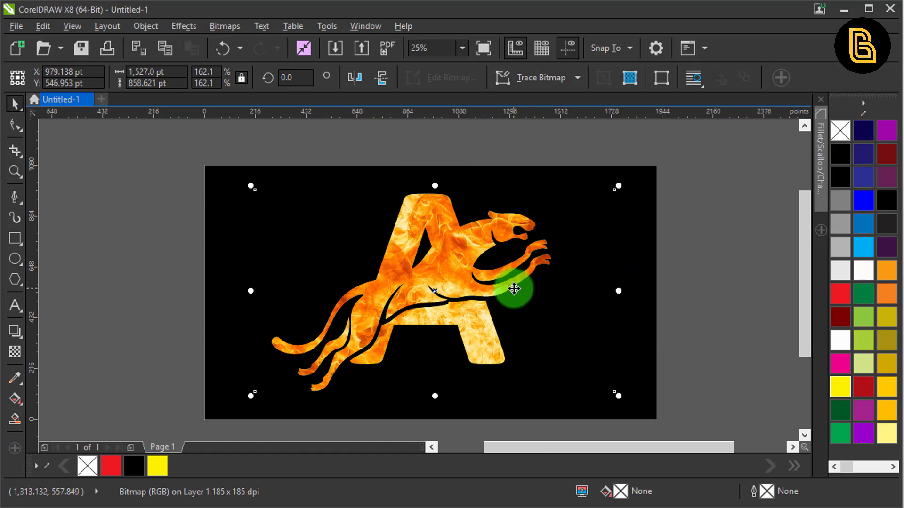
click(767, 268)
- Open the PowerClip contents for editing and apply brightness 9, contrast 18 and intensity -4 to the fire image
click(426, 257)
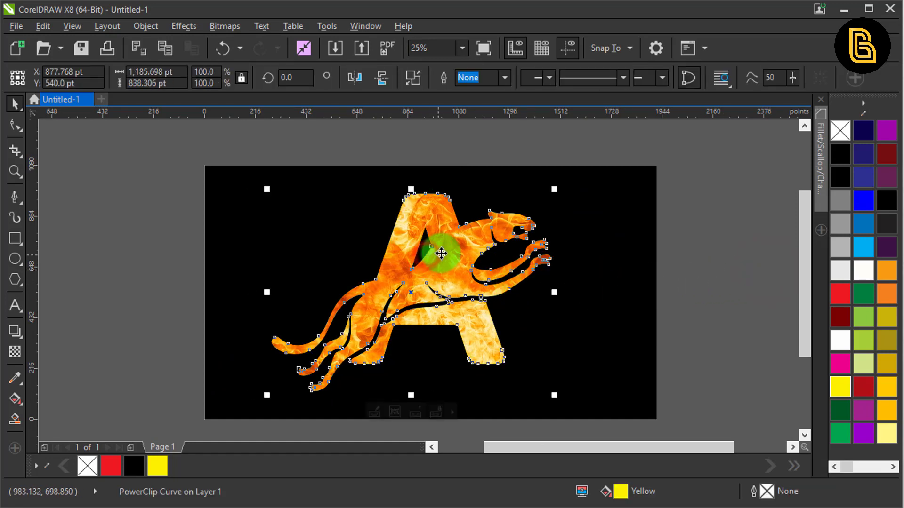
ctrl+click(461, 263)
click(461, 263)
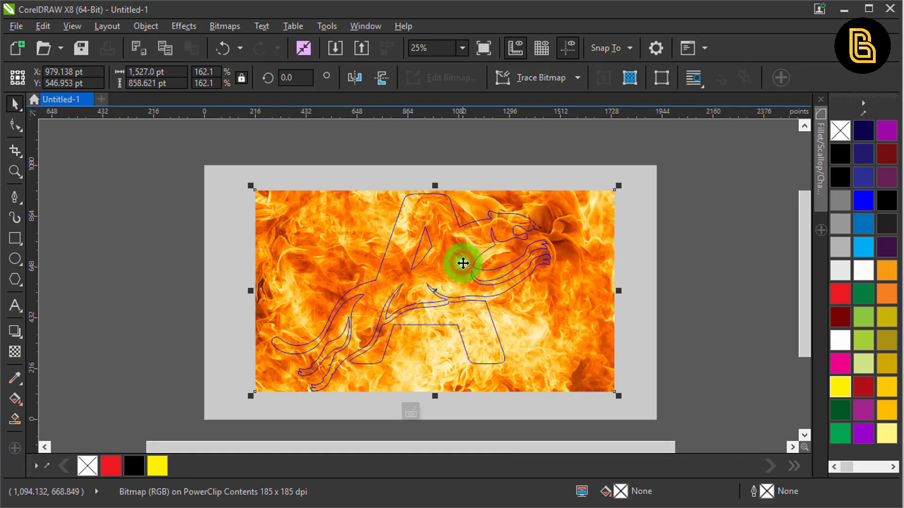
key(ctrl+b)
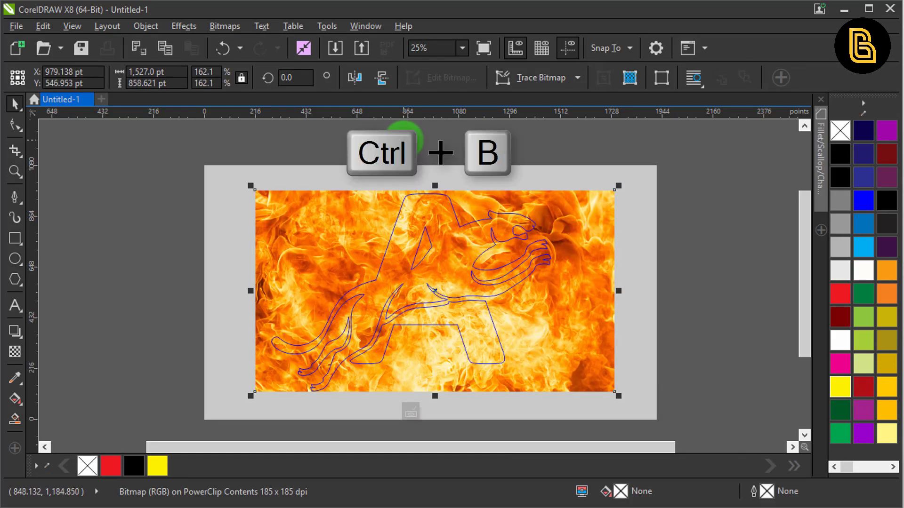
drag(478, 175, 671, 53)
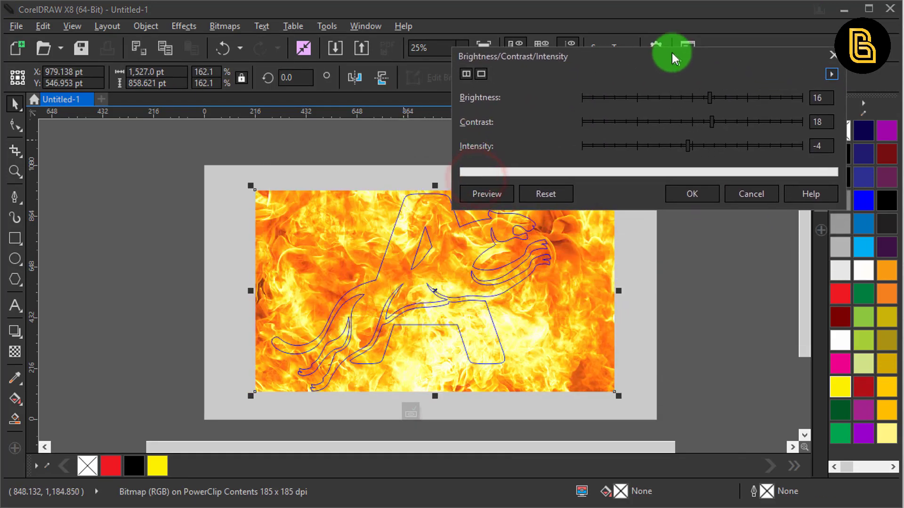
drag(707, 94, 705, 94)
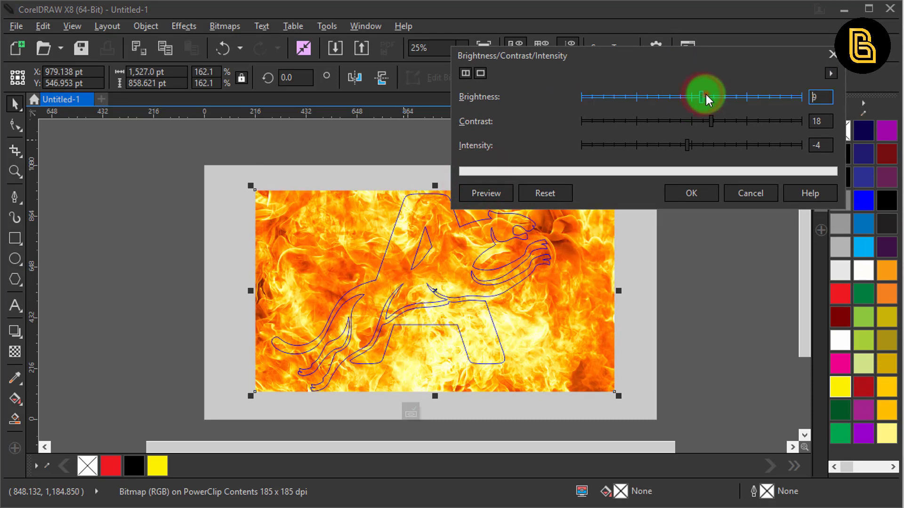
click(688, 195)
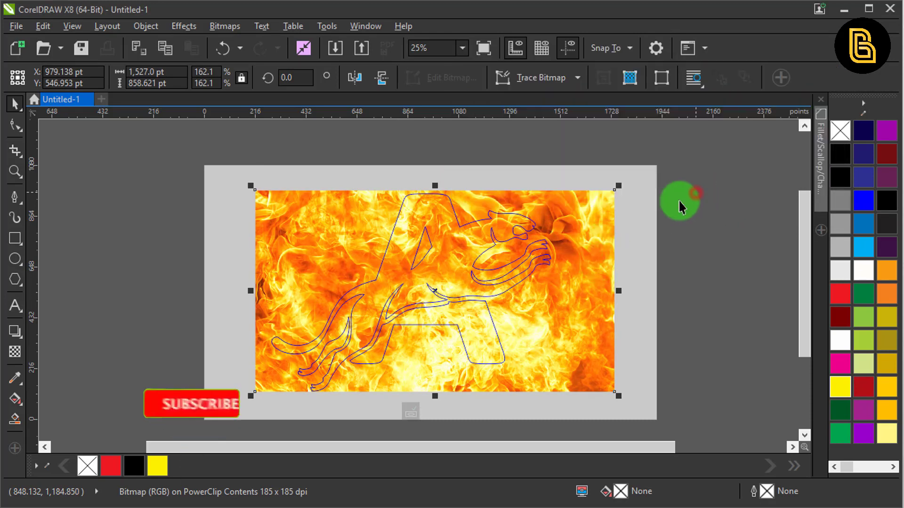
- Move the fire image left to about X 833 pt and finish editing the PowerClip contents
drag(534, 287, 552, 291)
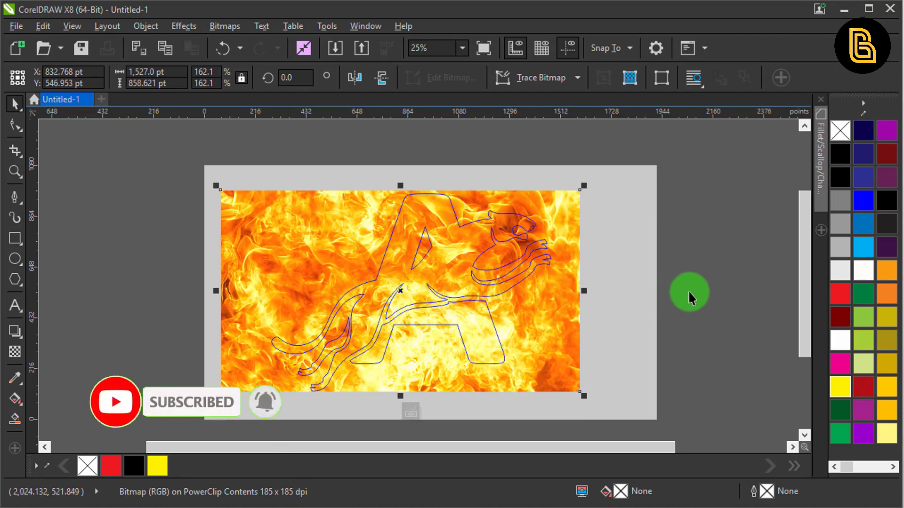
ctrl+click(687, 296)
click(671, 281)
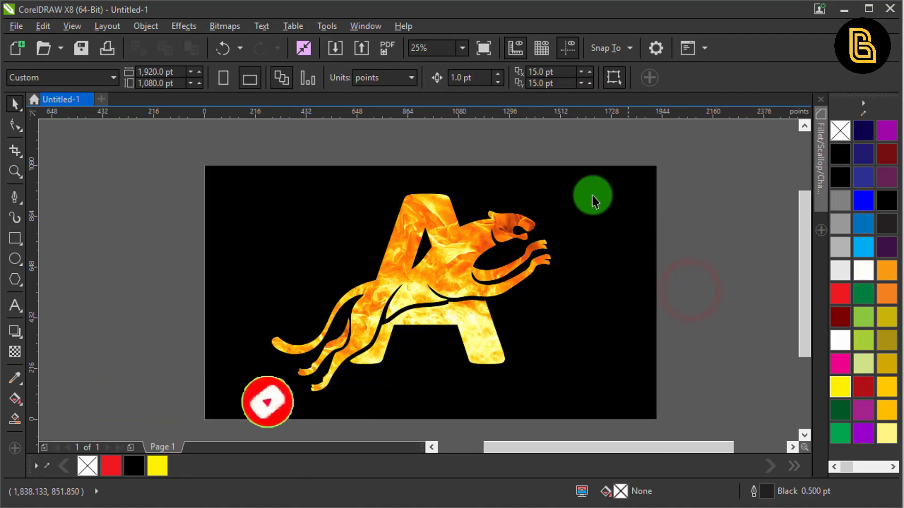
- Group the fire-filled logo with the black background rectangle and fit all objects in the view
drag(592, 141, 228, 424)
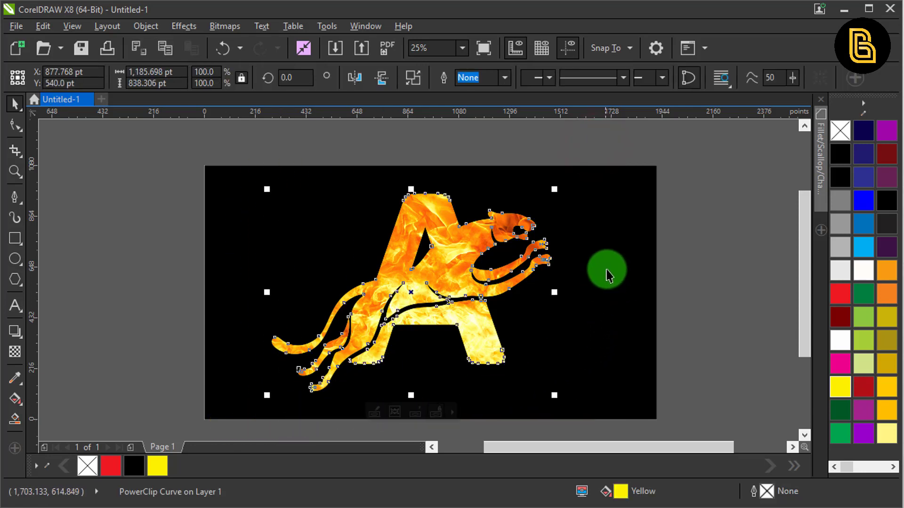
shift+click(606, 254)
click(724, 79)
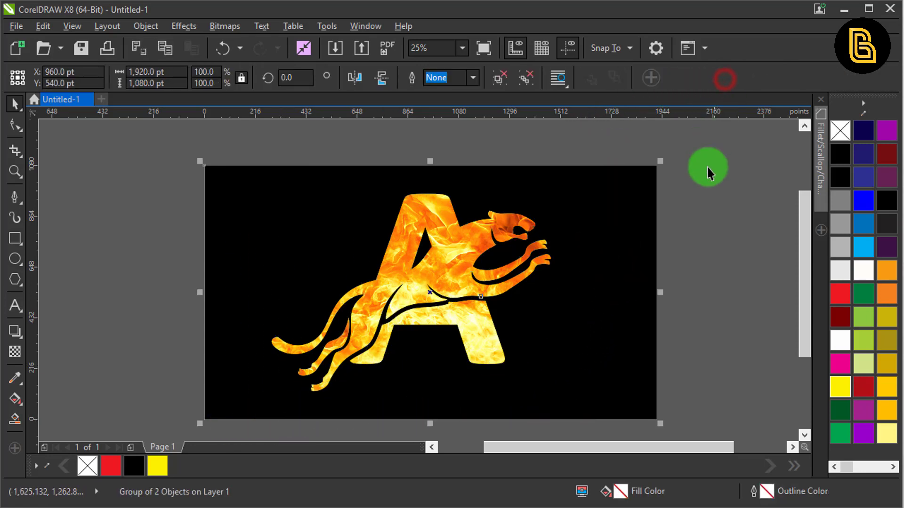
click(697, 191)
key(F4)
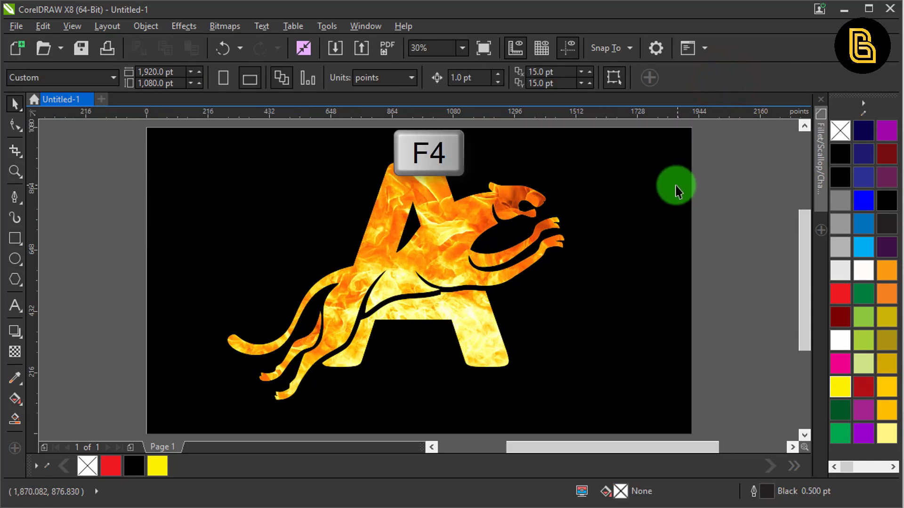